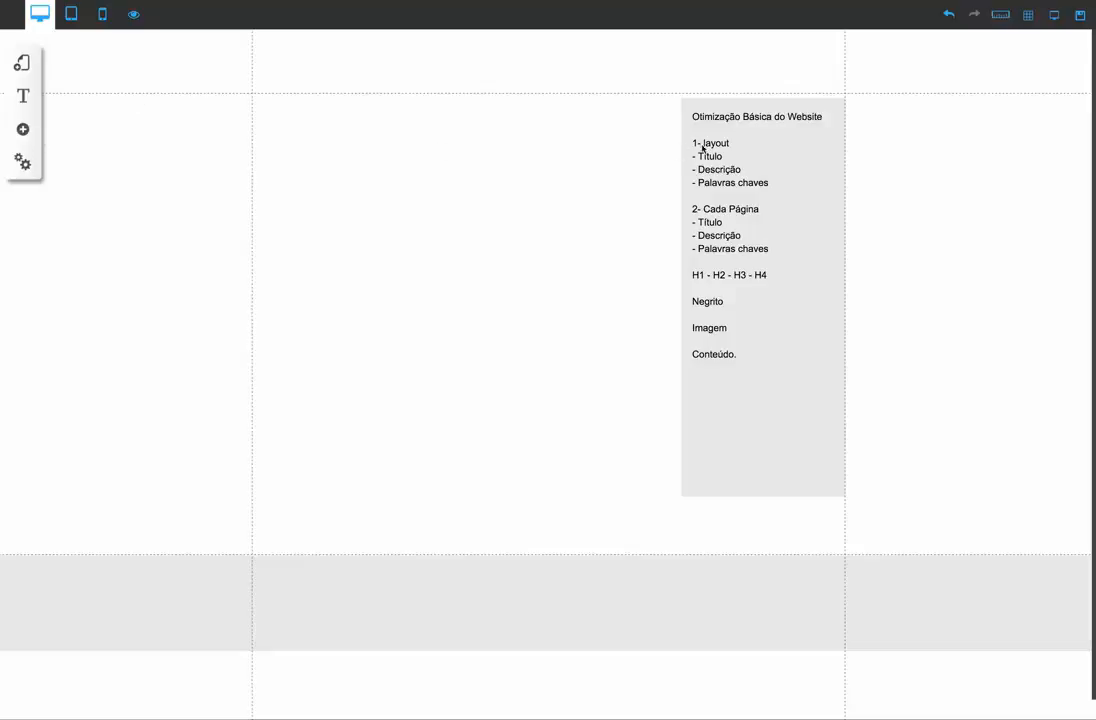
Open the default layout's SEO settings, set its title to "Academia em São Paulo" and copy that phrase
{"action": "left_click", "coordinate": [23, 66]}
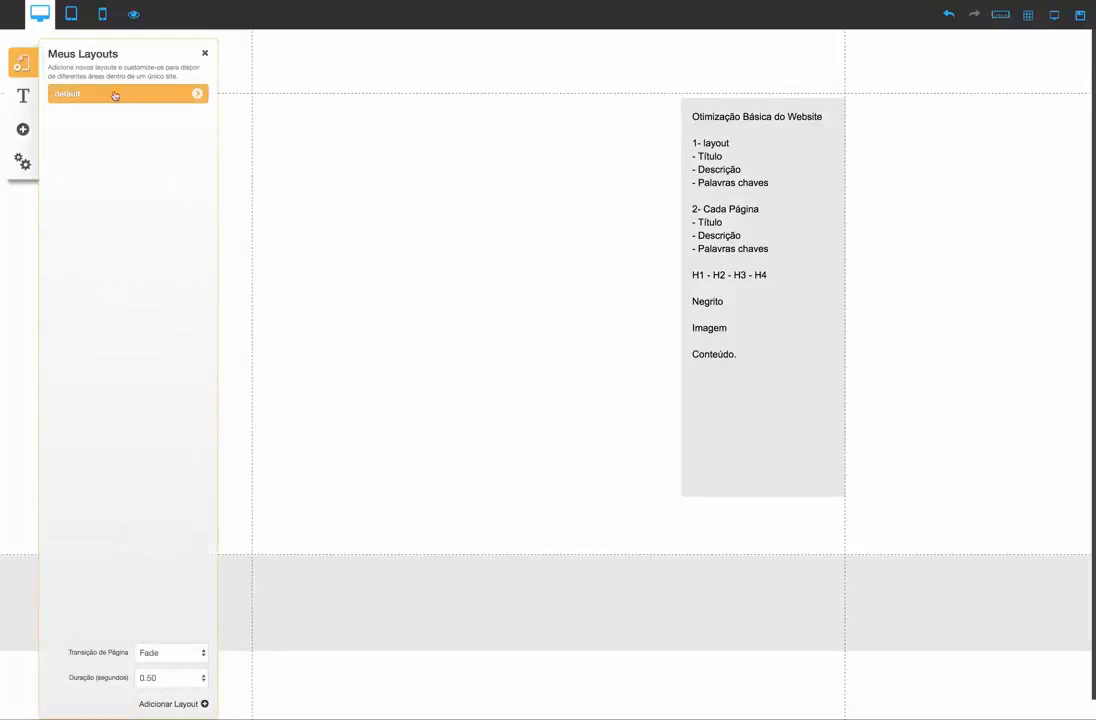
{"action": "left_click", "coordinate": [196, 96]}
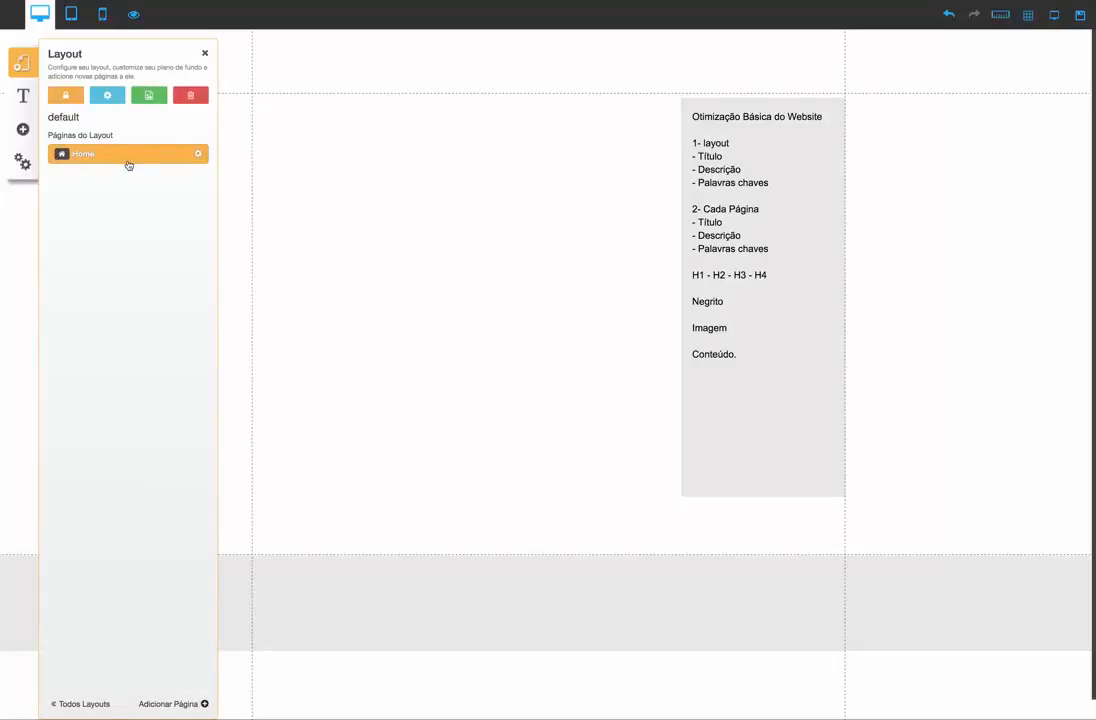
{"action": "left_click", "coordinate": [108, 96]}
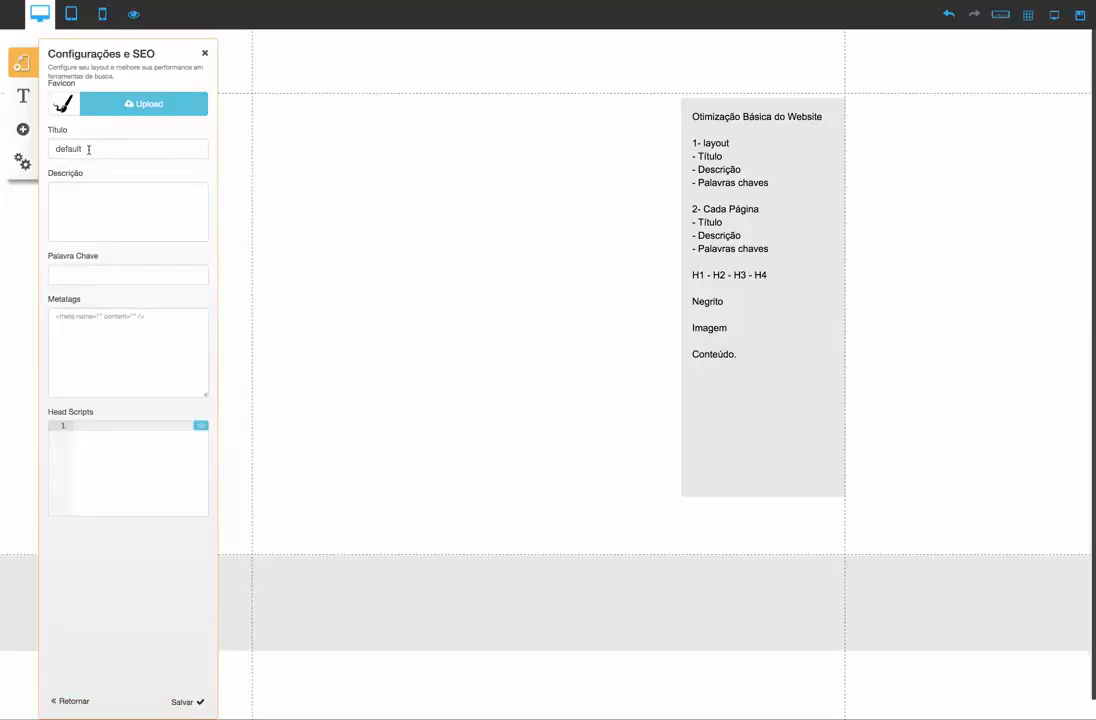
{"action": "left_click_drag", "start_coordinate": [89, 149], "coordinate": [50, 148]}
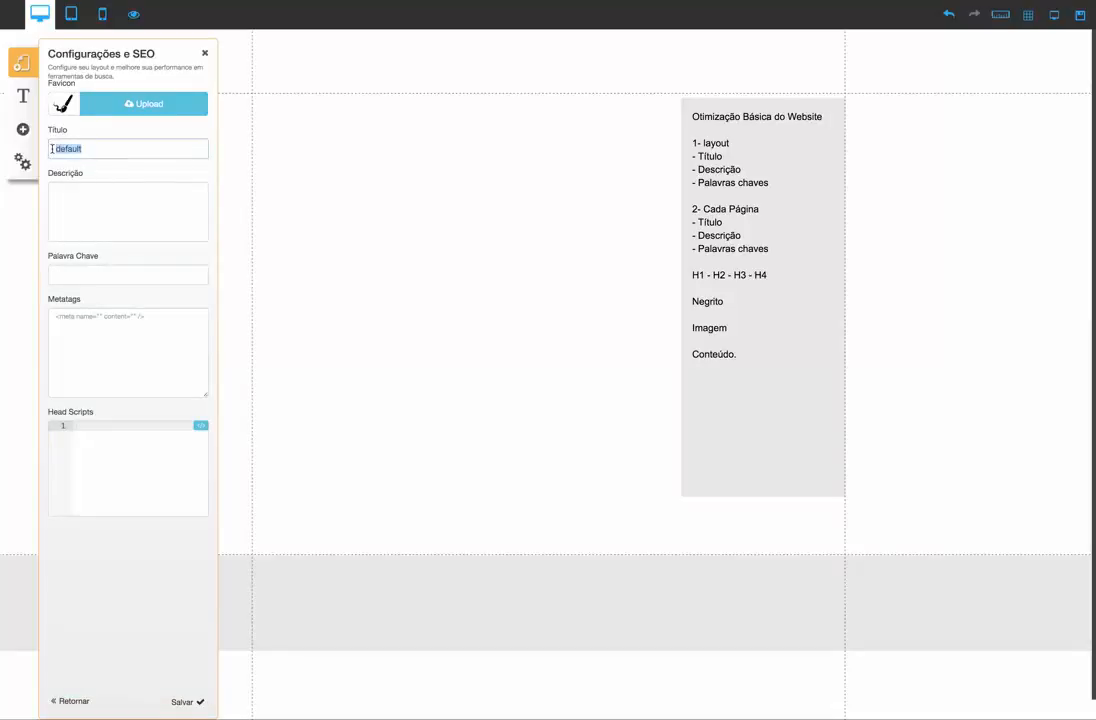
{"action": "type", "text": "Academia em São Pa"}
{"action": "left_click_drag", "start_coordinate": [153, 149], "coordinate": [28, 146]}
{"action": "key", "text": "ctrl+c"}
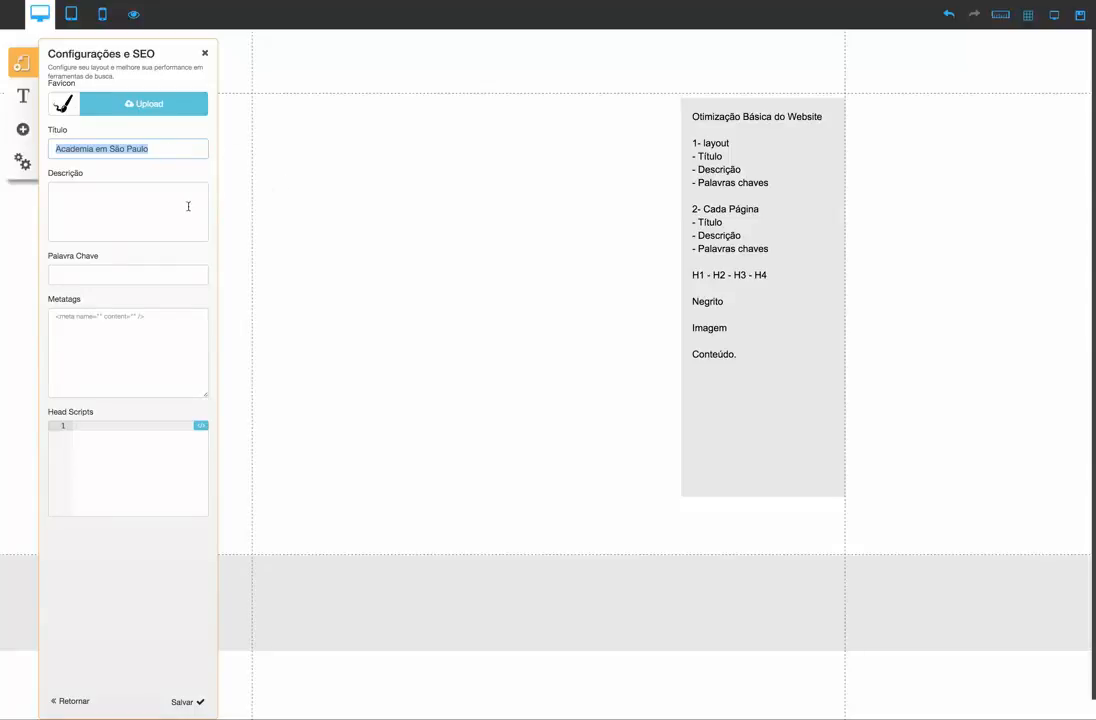
{"action": "left_click", "coordinate": [169, 149]}
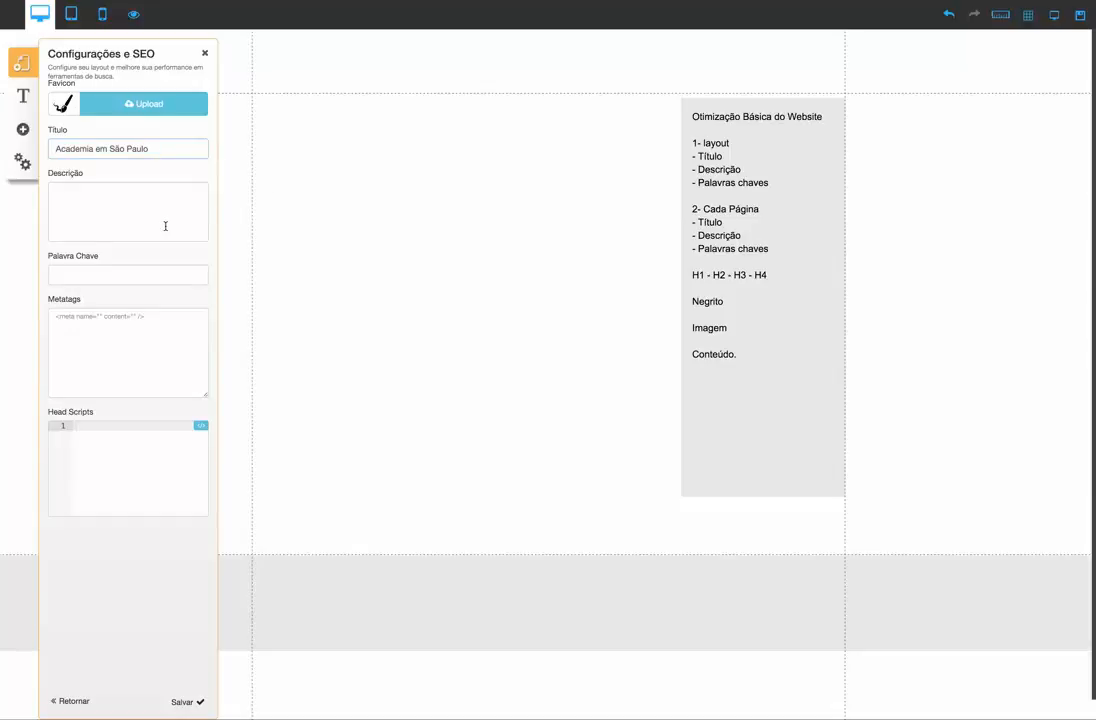
Set the layout description to "Academia em São Paulo, a mais completa academia com aparelhos de ultima geração, faça uma aula grátis"
{"action": "left_click", "coordinate": [120, 199]}
{"action": "key", "text": "ctrl+v"}
{"action": "type", "text": ","}
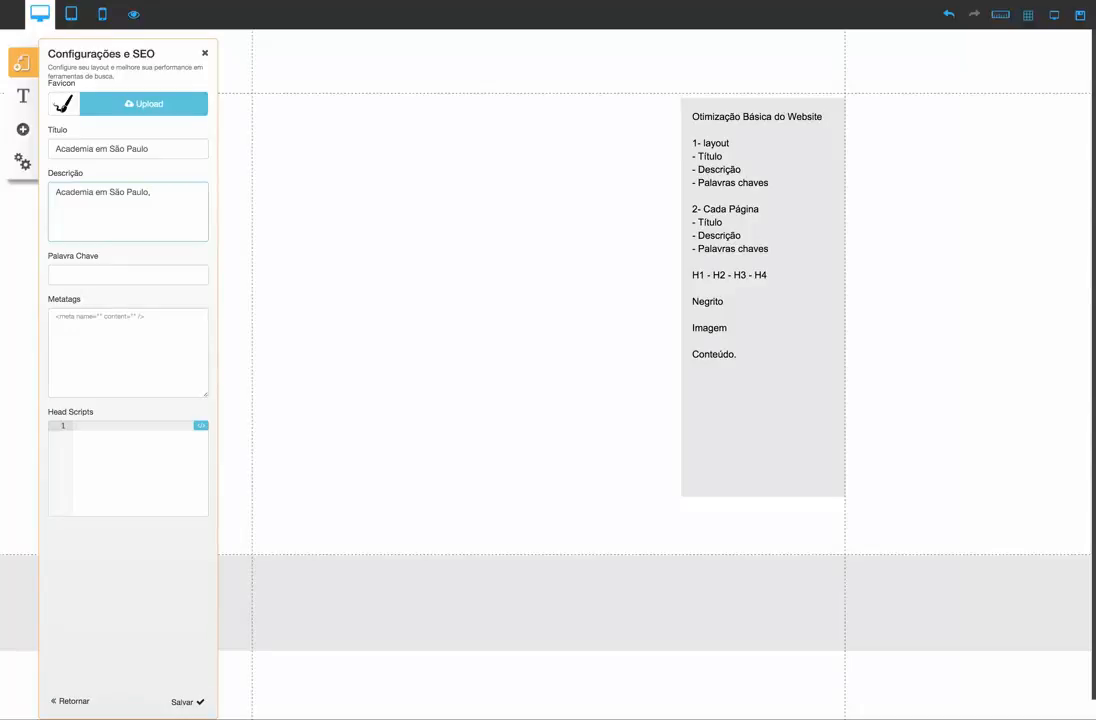
{"action": "type", "text": "a mais completa academia com apare"}
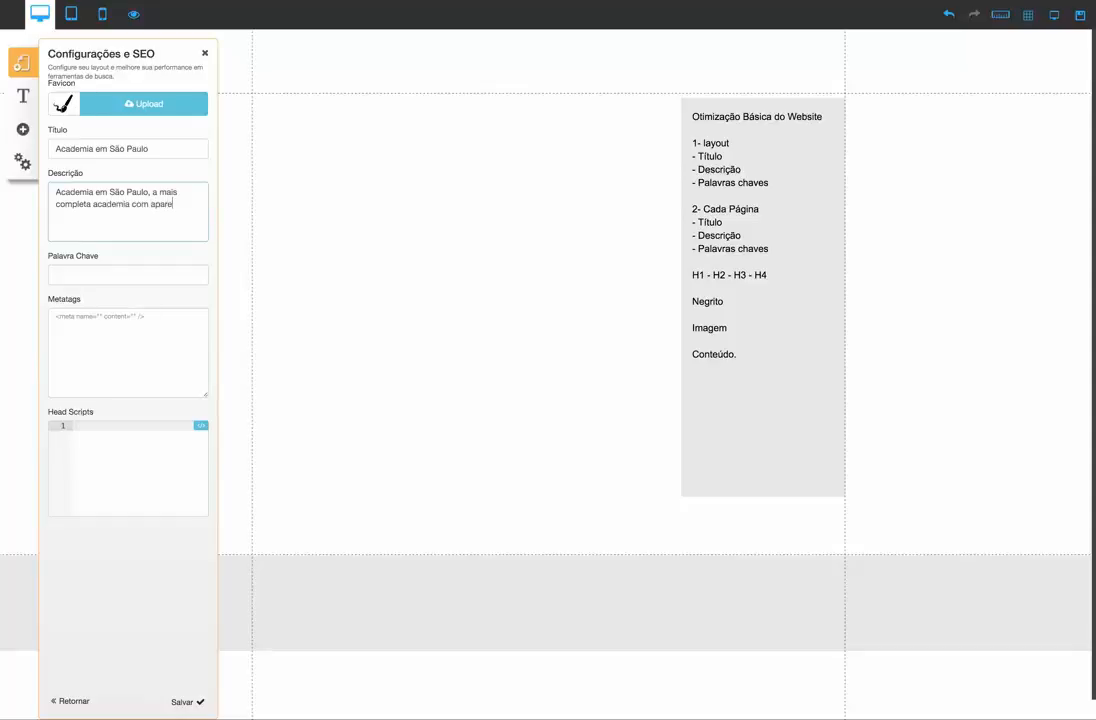
{"action": "type", "text": "lhos de ultima gerac"}
{"action": "type", "text": "ão, faça uma aula gr"}
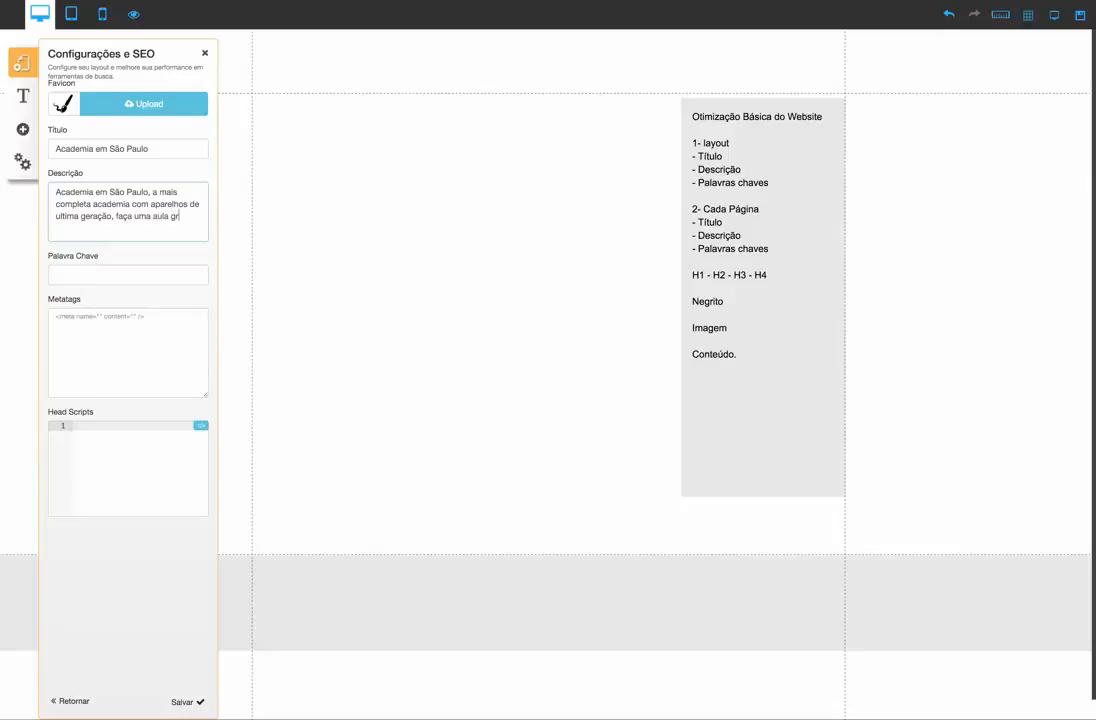
{"action": "type", "text": "átis"}
Set the layout's keyword to "Academia em São Paulo" and save the layout's SEO settings
{"action": "left_click", "coordinate": [77, 273]}
{"action": "key", "text": "ctrl+v"}
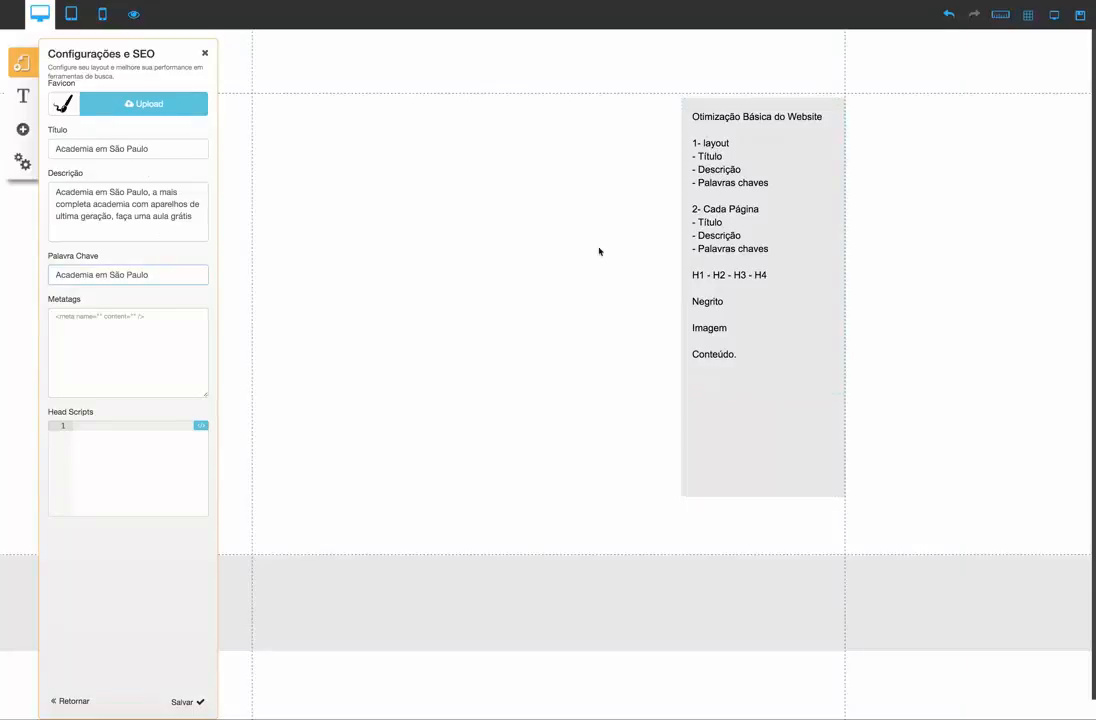
{"action": "left_click", "coordinate": [180, 704]}
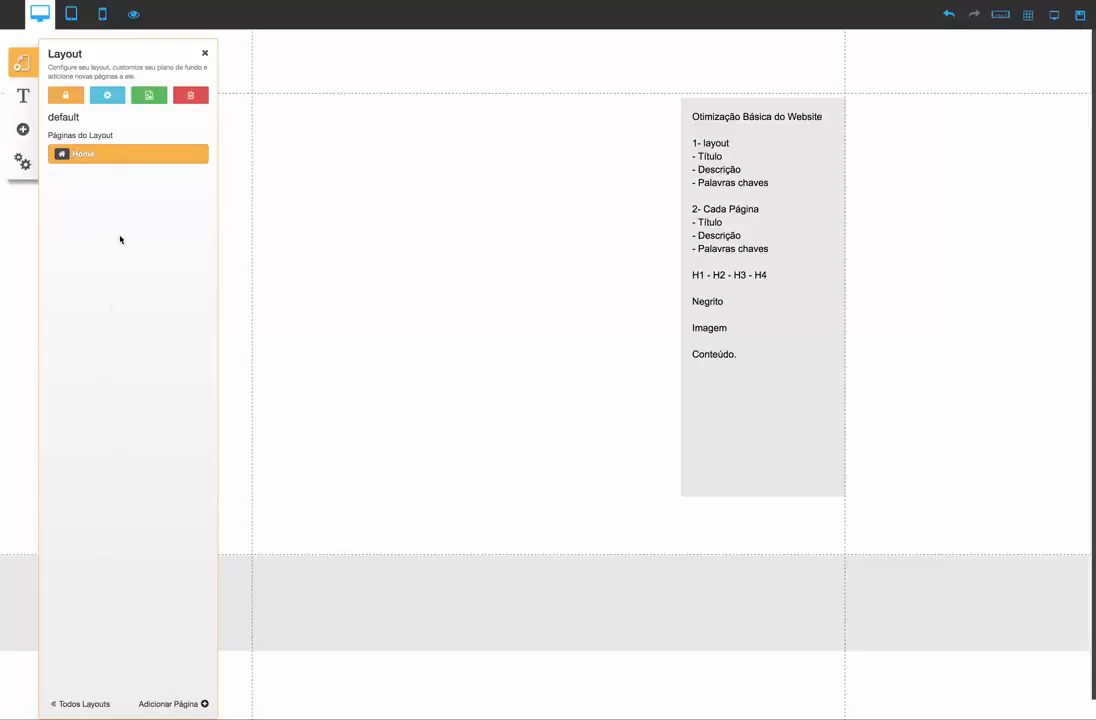
In the Home page's SEO settings, enter "Academia em São Paulo" as the page title, description and keywords
{"action": "mouse_move", "coordinate": [115, 154]}
{"action": "left_click", "coordinate": [198, 155]}
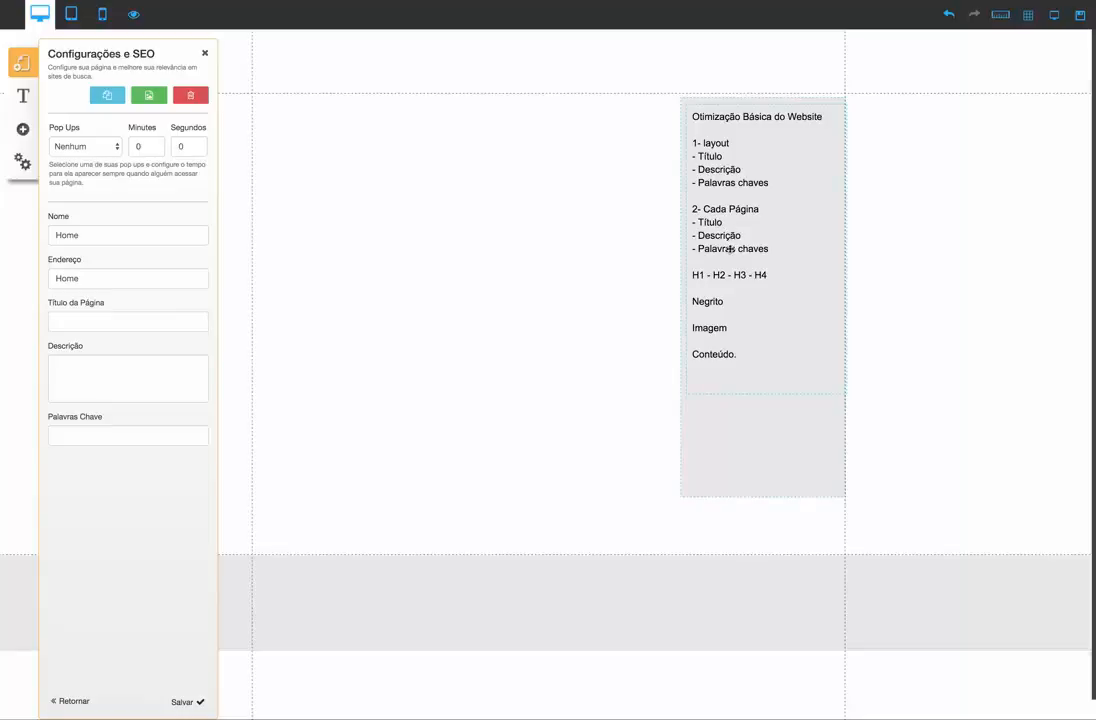
{"action": "left_click", "coordinate": [99, 236]}
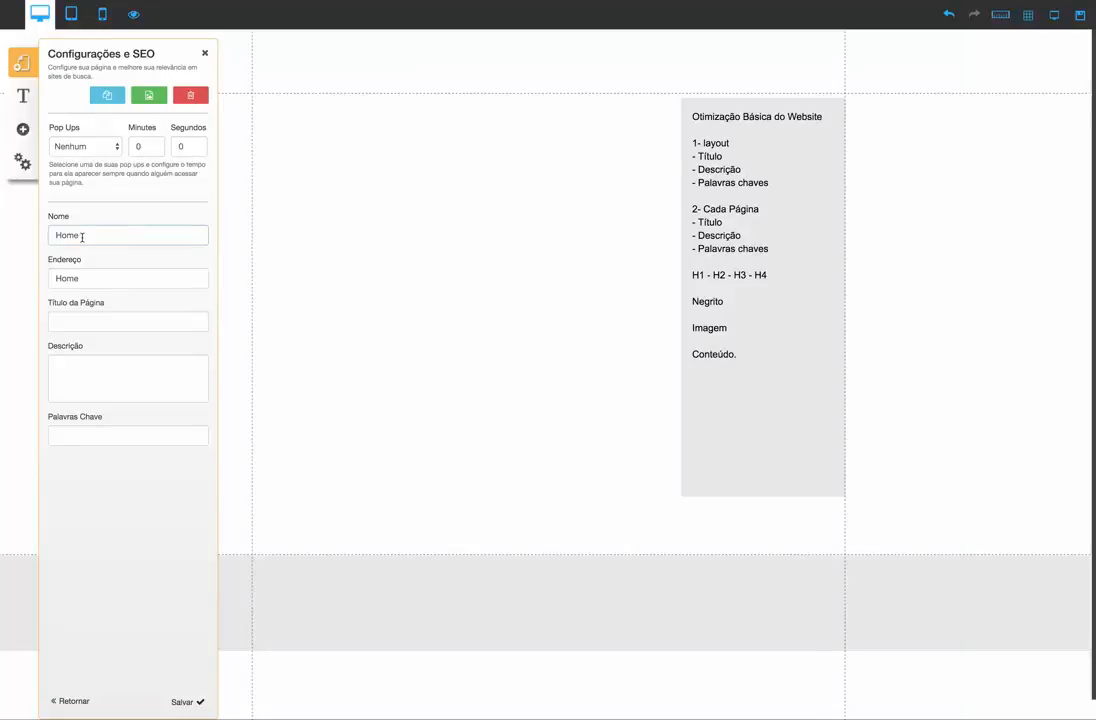
{"action": "left_click", "coordinate": [95, 316]}
{"action": "key", "text": "ctrl+v"}
{"action": "left_click", "coordinate": [92, 368]}
{"action": "key", "text": "ctrl+v"}
{"action": "left_click", "coordinate": [96, 433]}
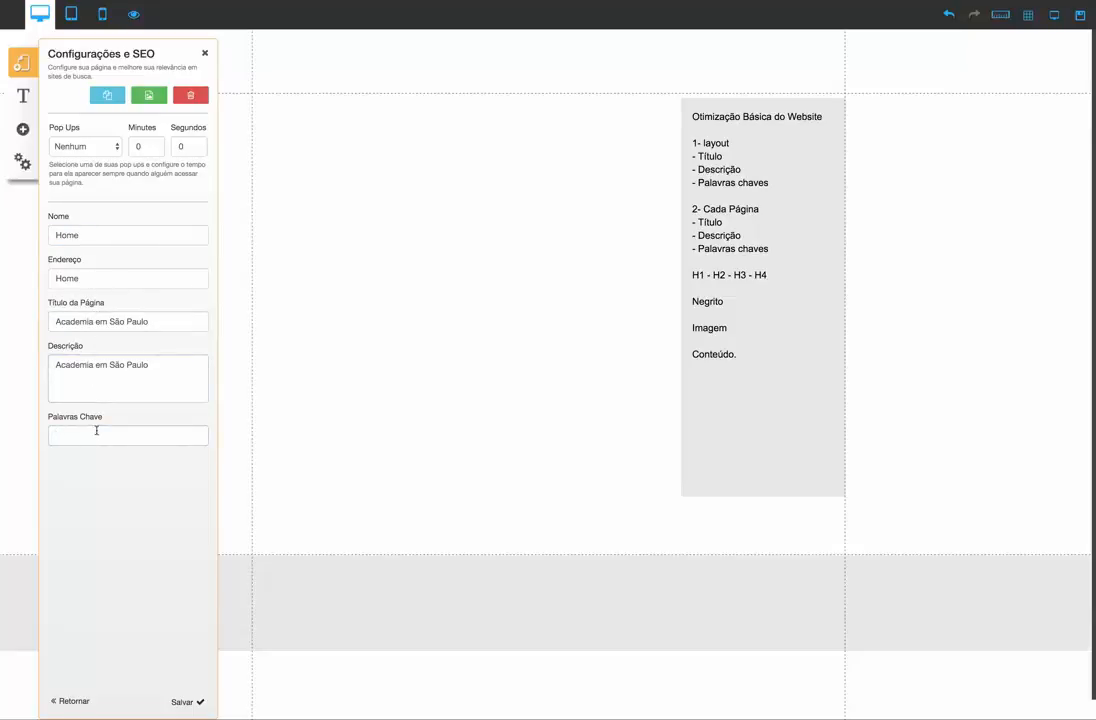
{"action": "key", "text": "ctrl+v"}
Extend the Home page description with ", escrever um pouco mais sobre o assunto da pagina,"
{"action": "type", "text": "r um popuco mais"}
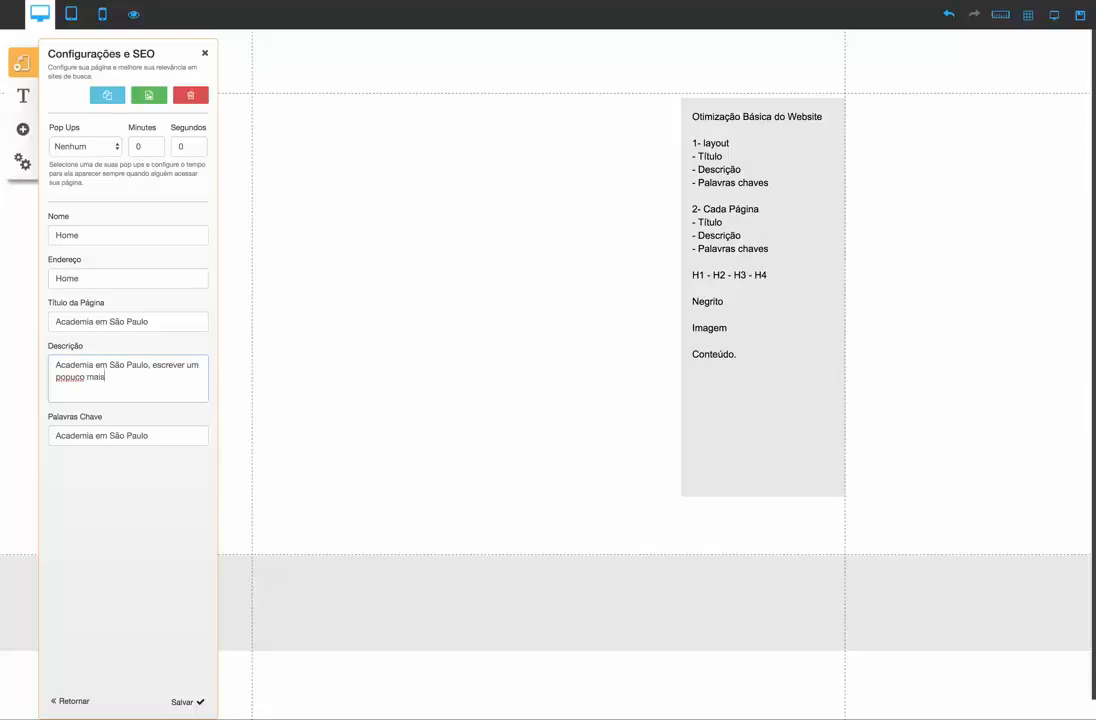
{"action": "type", "text": " sobre o assunto da pagin"}
{"action": "key", "text": "BackSpace"}
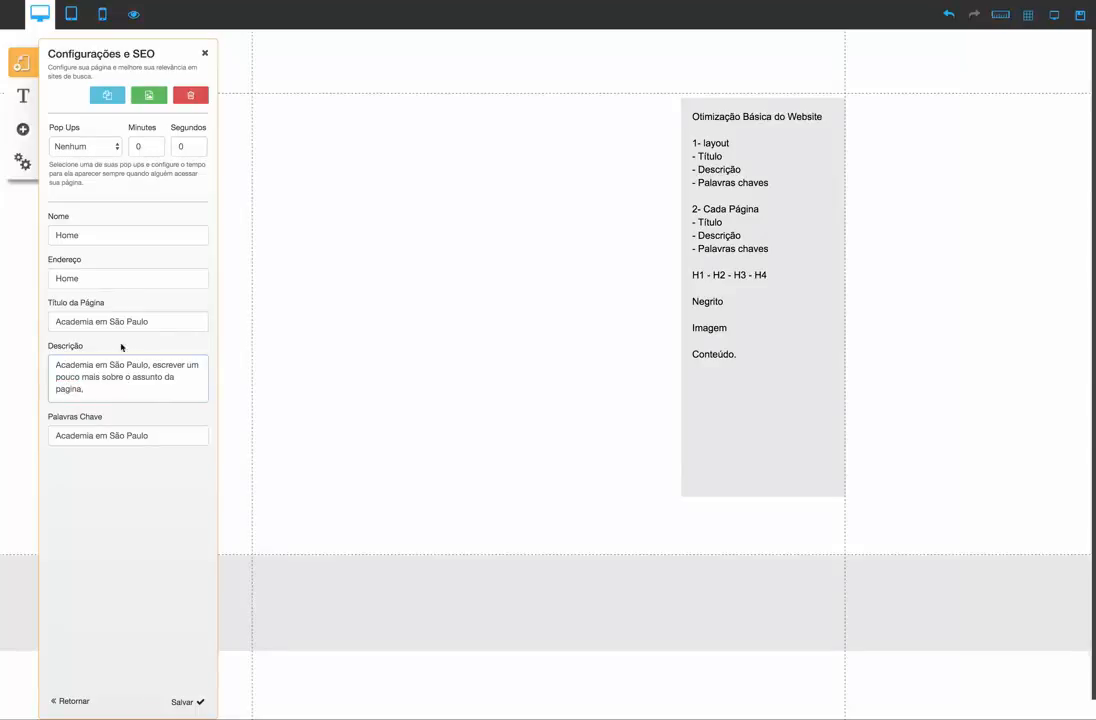
Add the line "- endereço" below "- Palavras chaves" in the Cada Página section of the checklist text box
{"action": "left_click", "coordinate": [95, 277]}
{"action": "left_click_drag", "start_coordinate": [93, 277], "coordinate": [49, 276]}
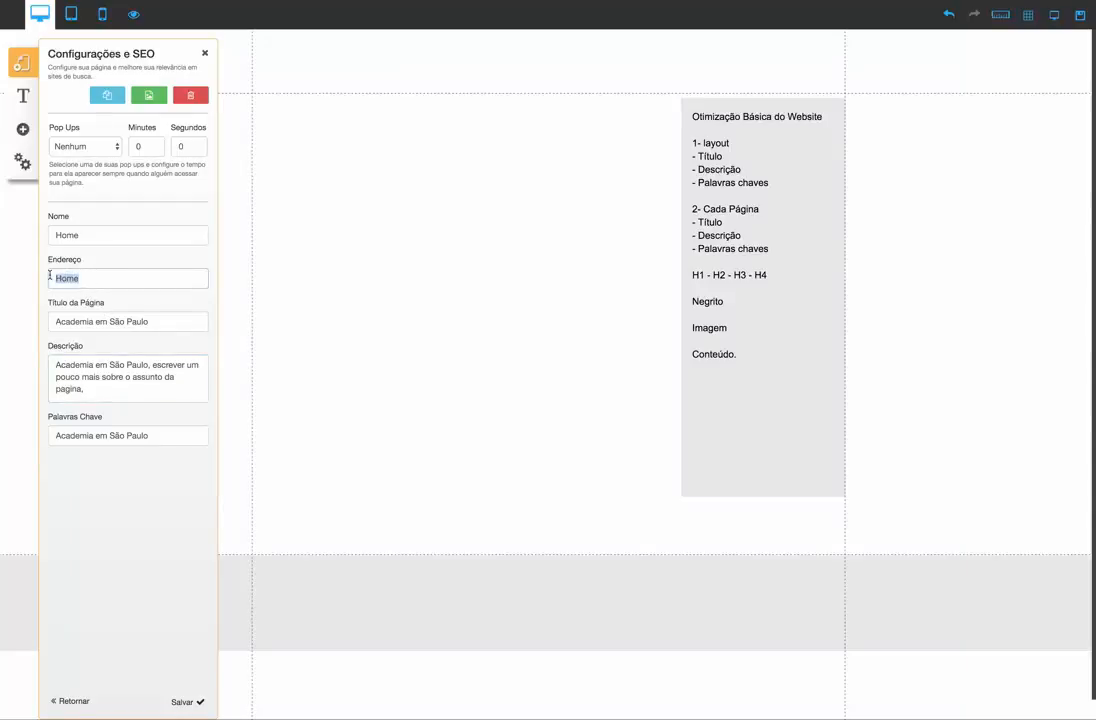
{"action": "left_click", "coordinate": [773, 248]}
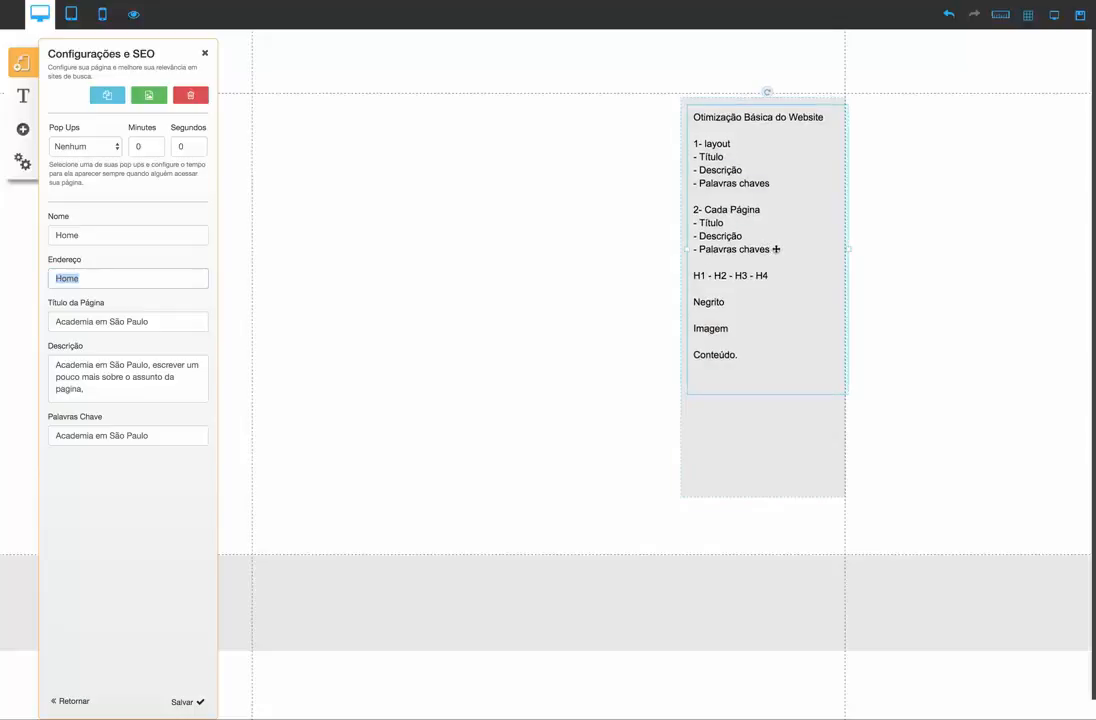
{"action": "double_click", "coordinate": [774, 249]}
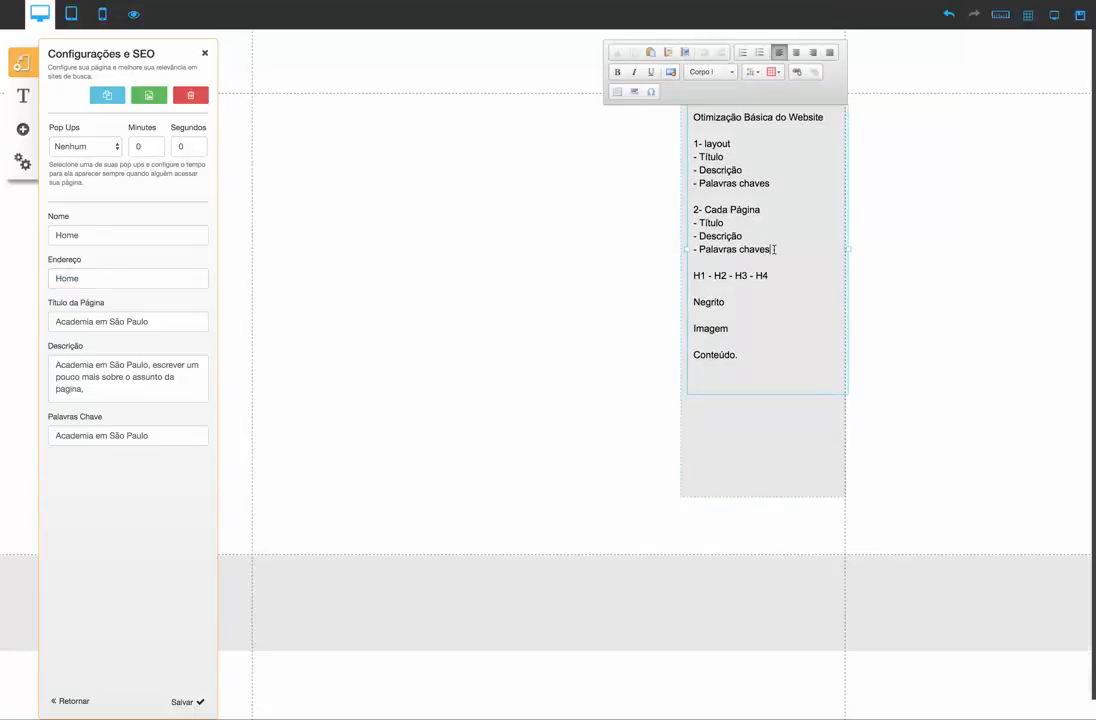
{"action": "key", "text": "Return"}
{"action": "type", "text": "- "}
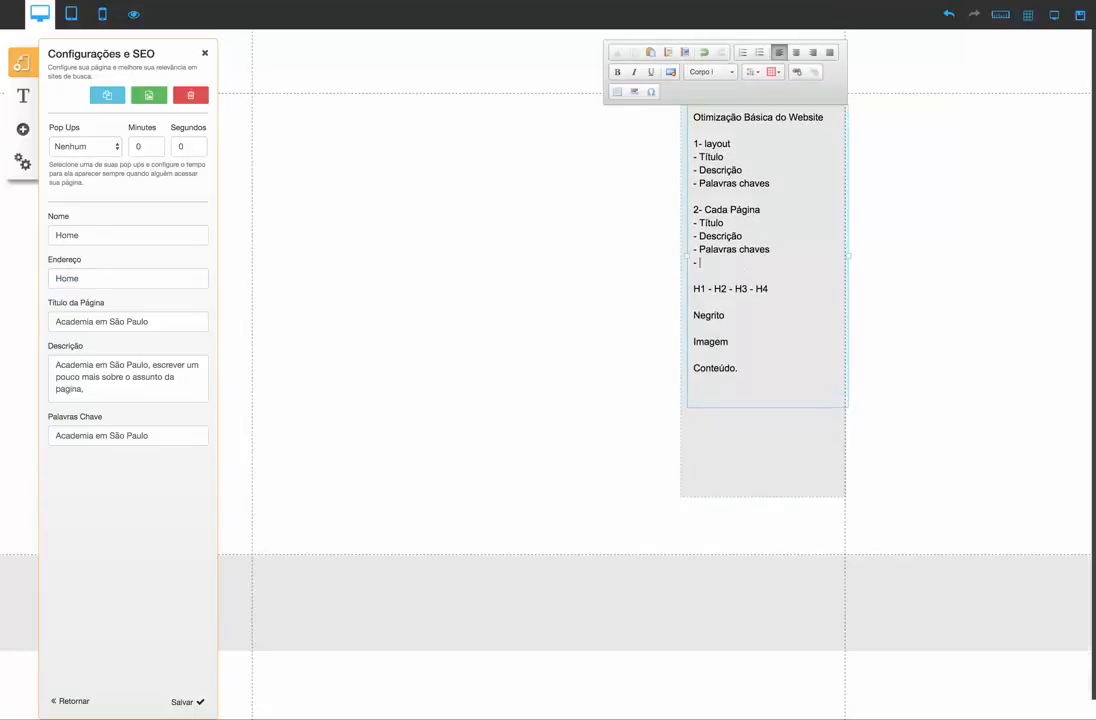
{"action": "type", "text": "endere;co"}
{"action": "scroll", "coordinate": [749, 264], "scroll_direction": "down", "scroll_amount": 1}
{"action": "scroll", "coordinate": [738, 261], "scroll_direction": "down", "scroll_amount": 1}
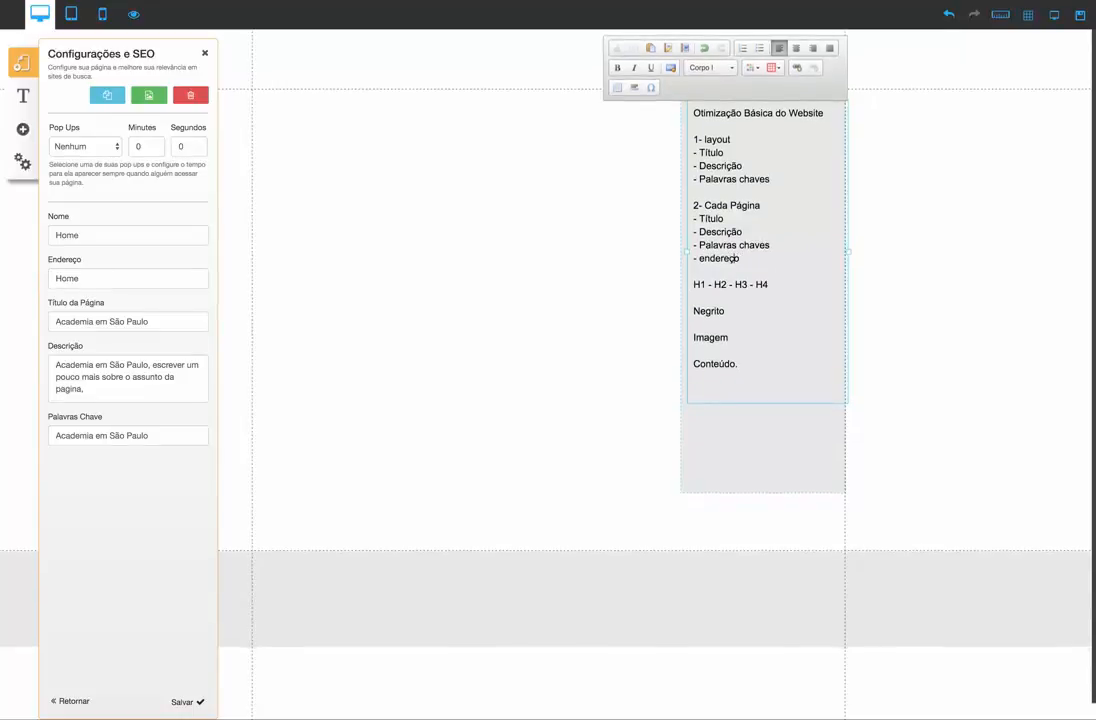
Set the Home page's address to "academia-em-sao-paulo" and save the page settings
{"action": "left_click", "coordinate": [90, 278]}
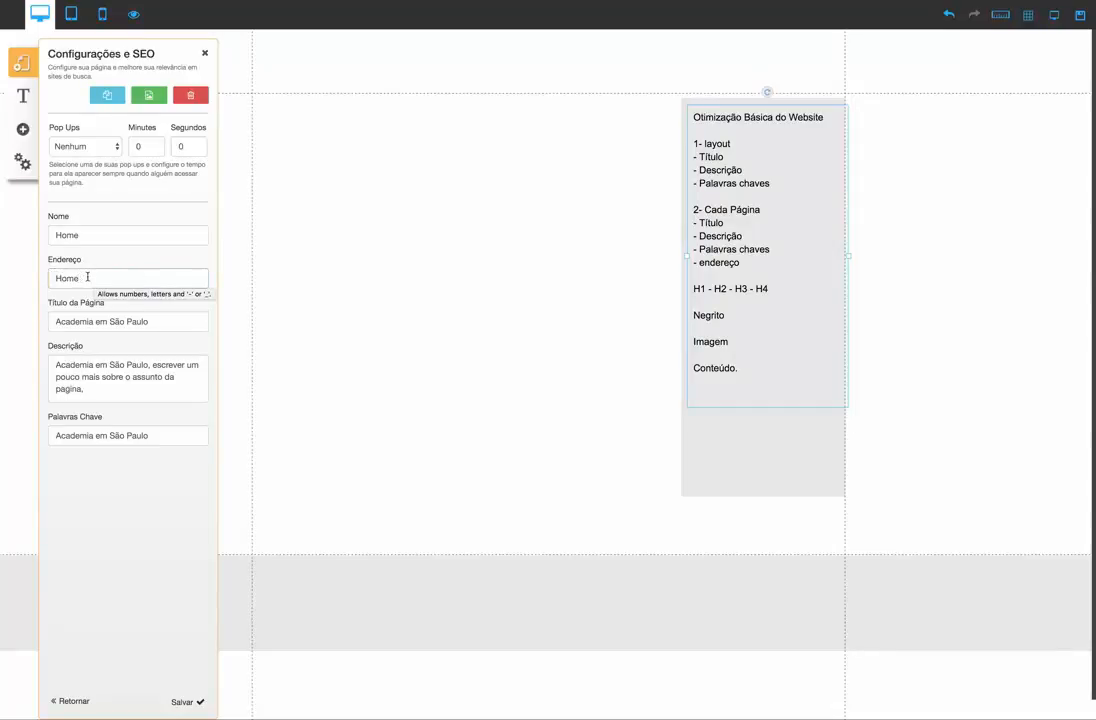
{"action": "left_click_drag", "start_coordinate": [78, 278], "coordinate": [45, 277]}
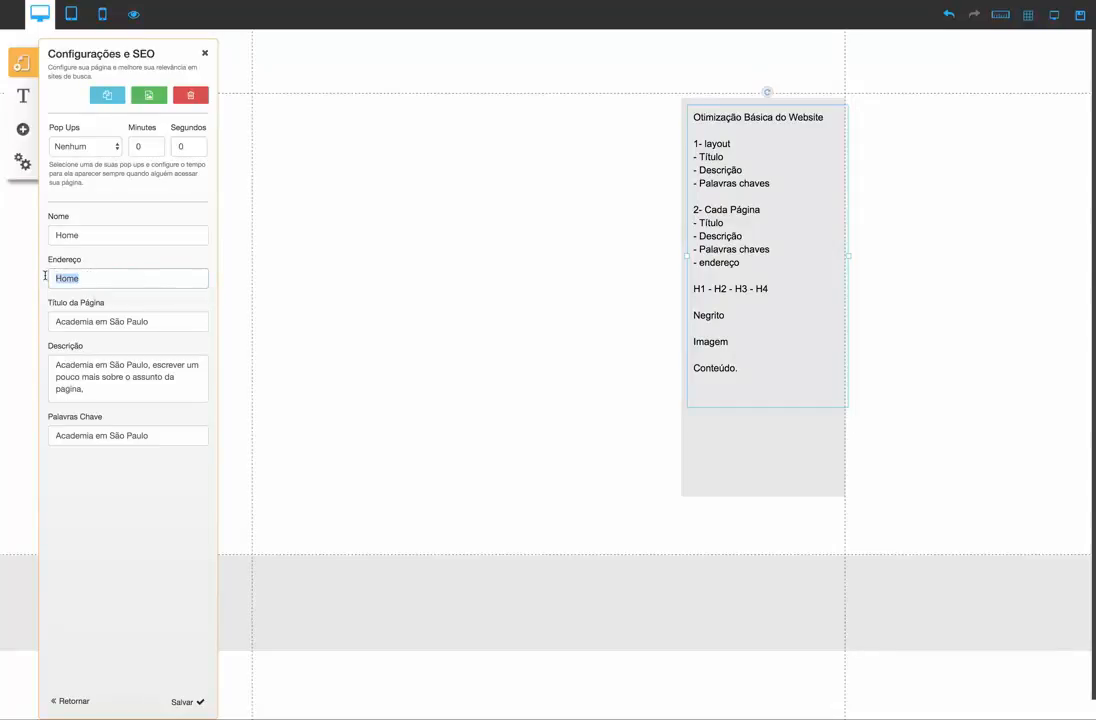
{"action": "type", "text": "academi-em-sao-paulo"}
{"action": "left_click", "coordinate": [92, 278]}
{"action": "type", "text": "a"}
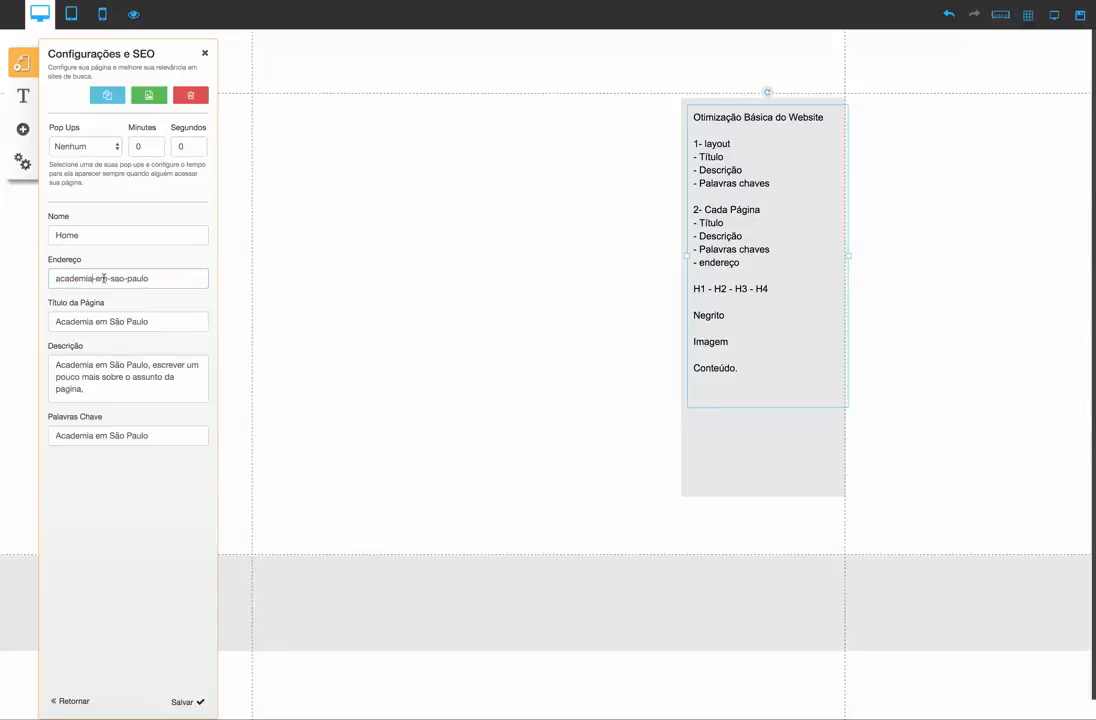
{"action": "left_click", "coordinate": [162, 283]}
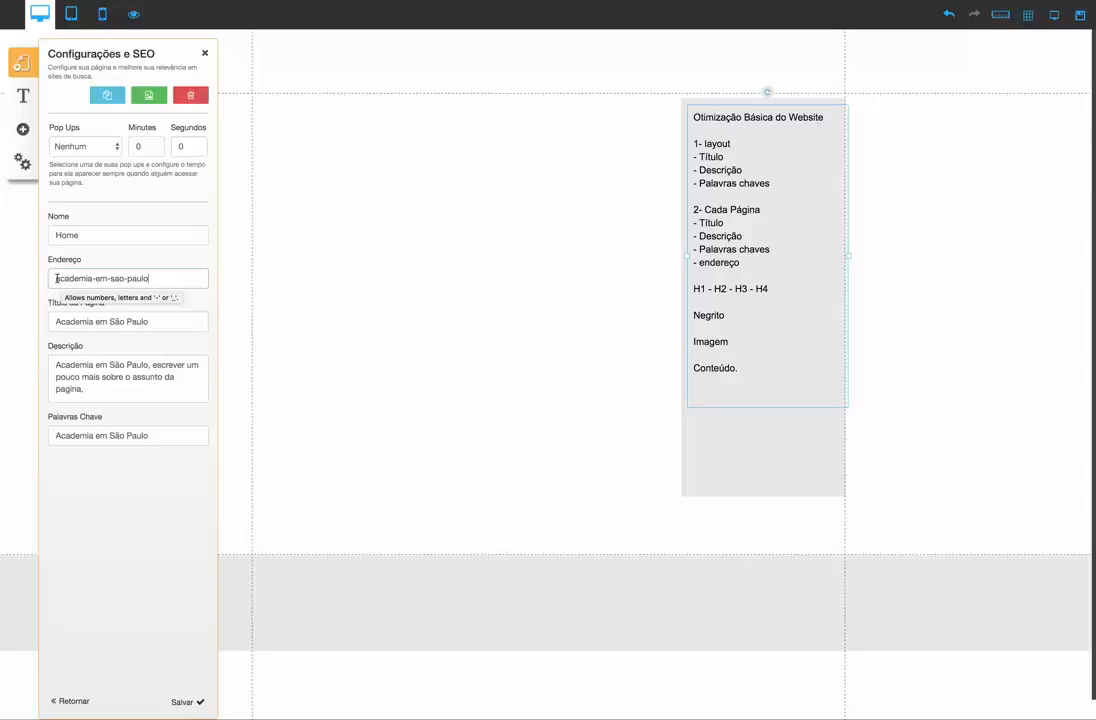
{"action": "left_click", "coordinate": [92, 279]}
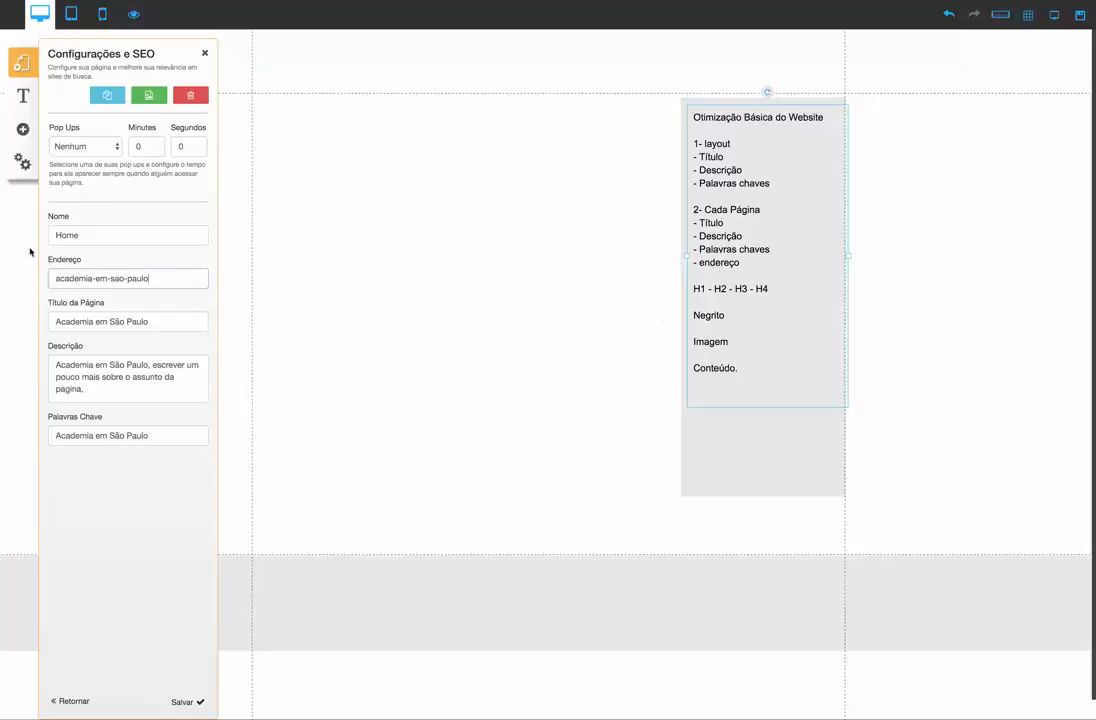
{"action": "left_click", "coordinate": [186, 703]}
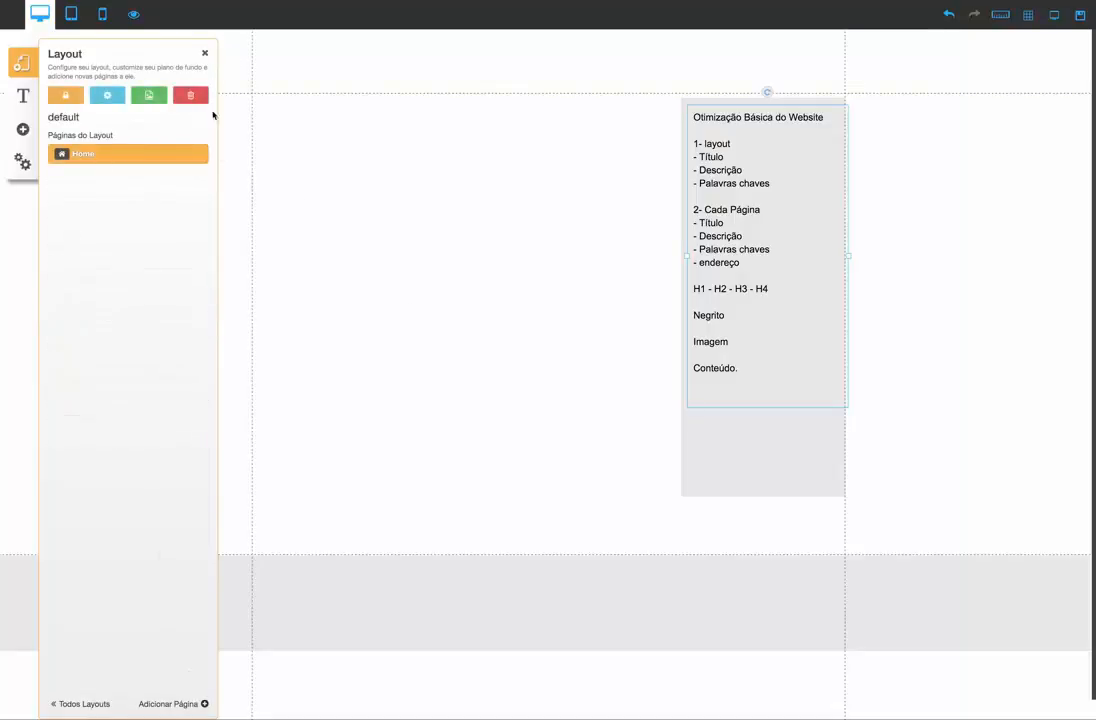
Add a Título XL (H1) text element and place it at the top of the content area beside the checklist
{"action": "left_click", "coordinate": [417, 262]}
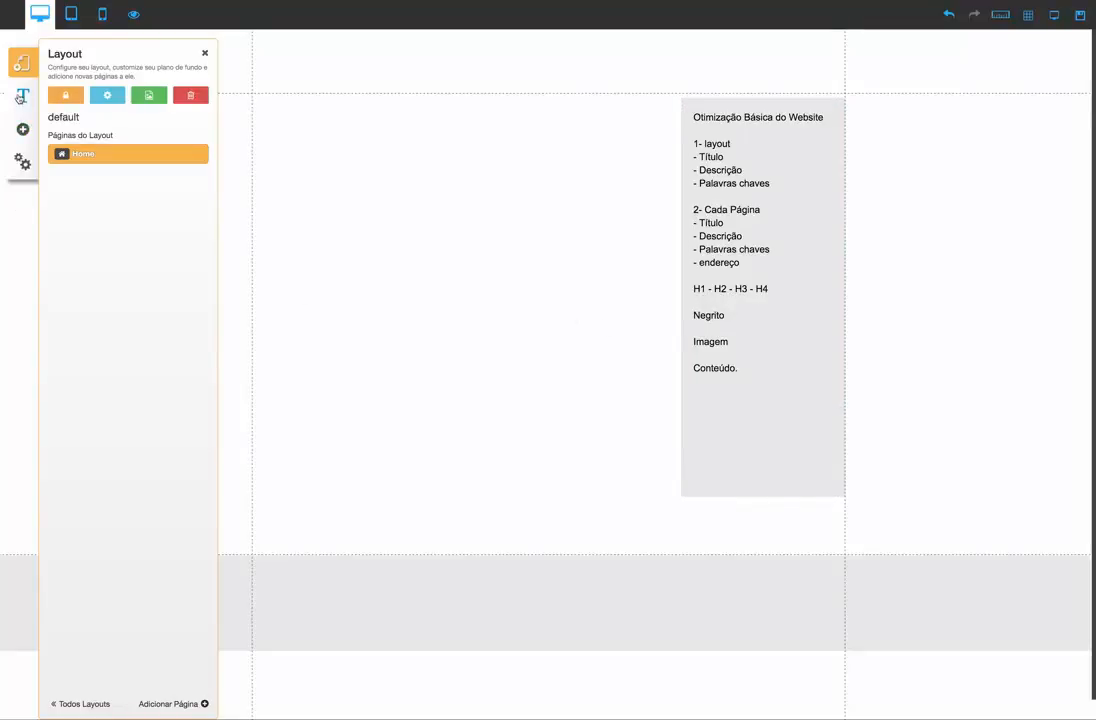
{"action": "left_click", "coordinate": [23, 131]}
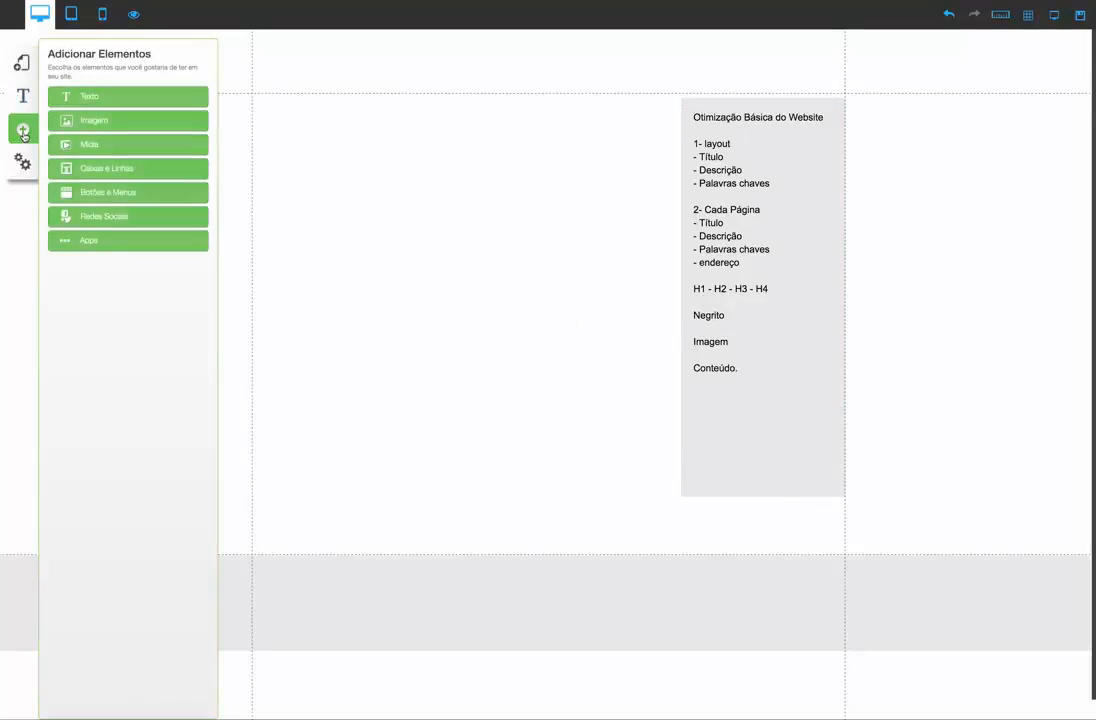
{"action": "left_click", "coordinate": [155, 101]}
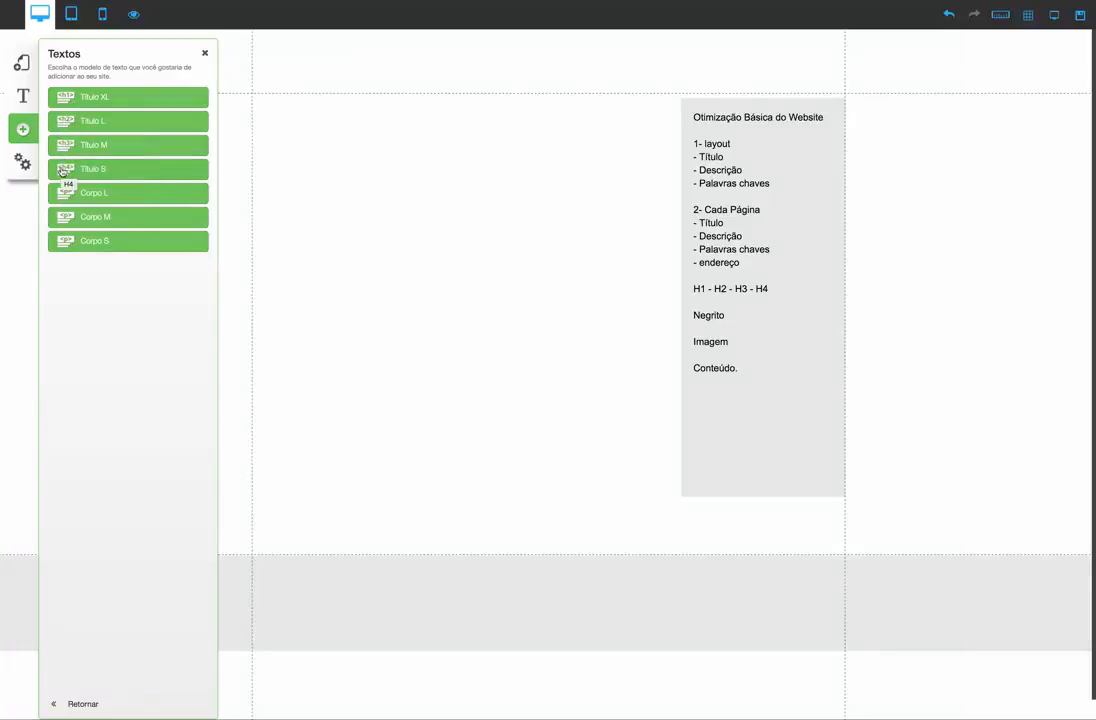
{"action": "left_click", "coordinate": [83, 93]}
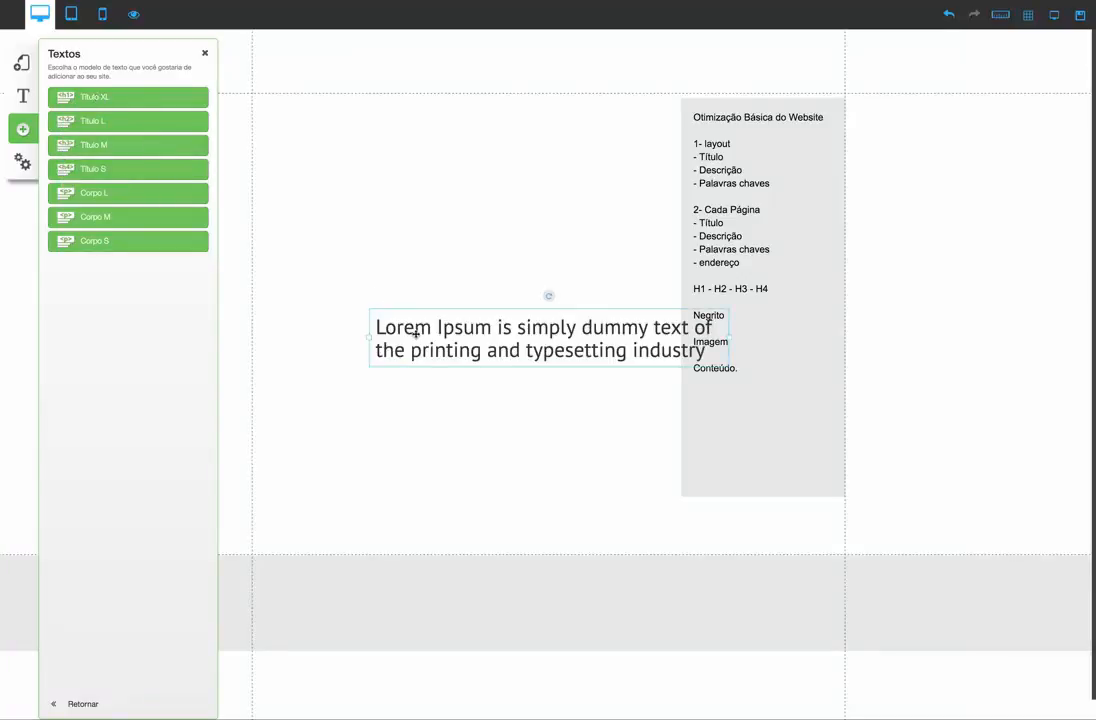
{"action": "left_click_drag", "start_coordinate": [416, 325], "coordinate": [311, 134]}
Add Título L, Título M and Corpo M text elements and stack them in that order beneath the Título XL heading
{"action": "left_click", "coordinate": [127, 128]}
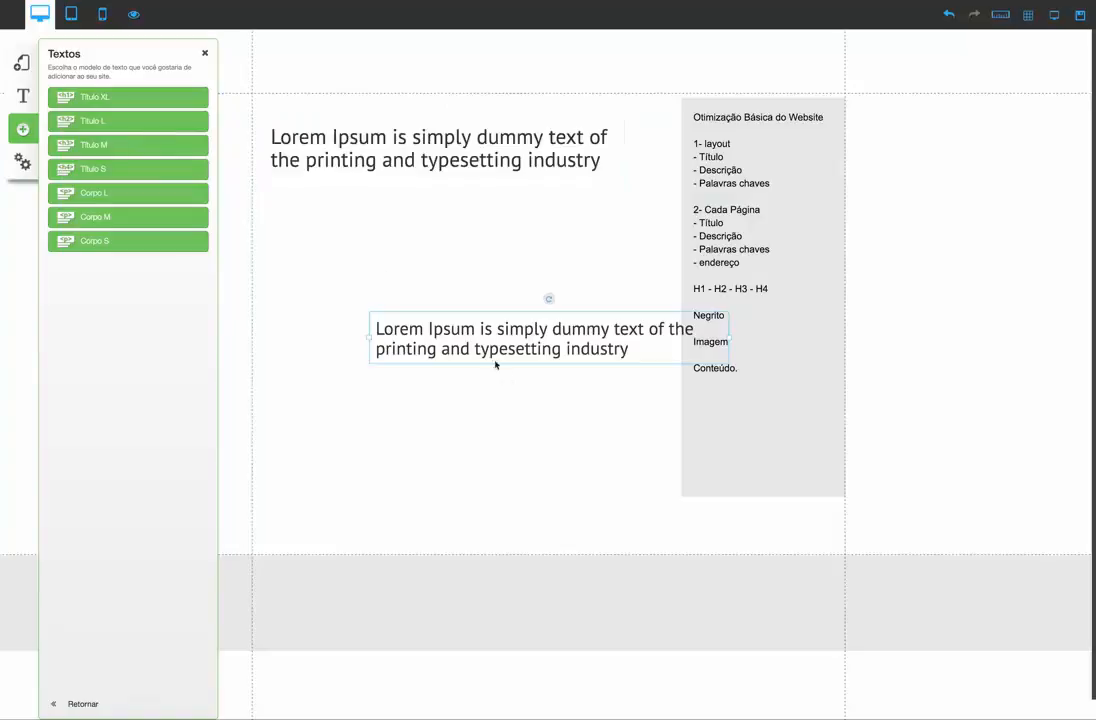
{"action": "left_click_drag", "start_coordinate": [497, 362], "coordinate": [385, 255]}
{"action": "left_click", "coordinate": [160, 147]}
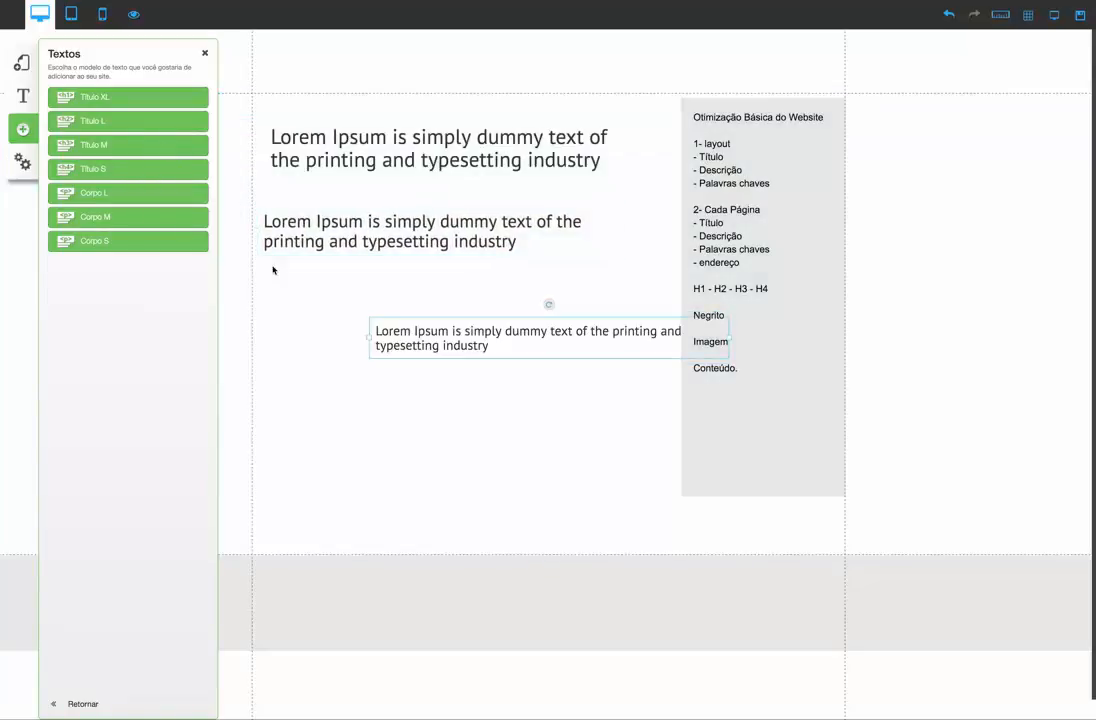
{"action": "left_click_drag", "start_coordinate": [375, 325], "coordinate": [338, 305]}
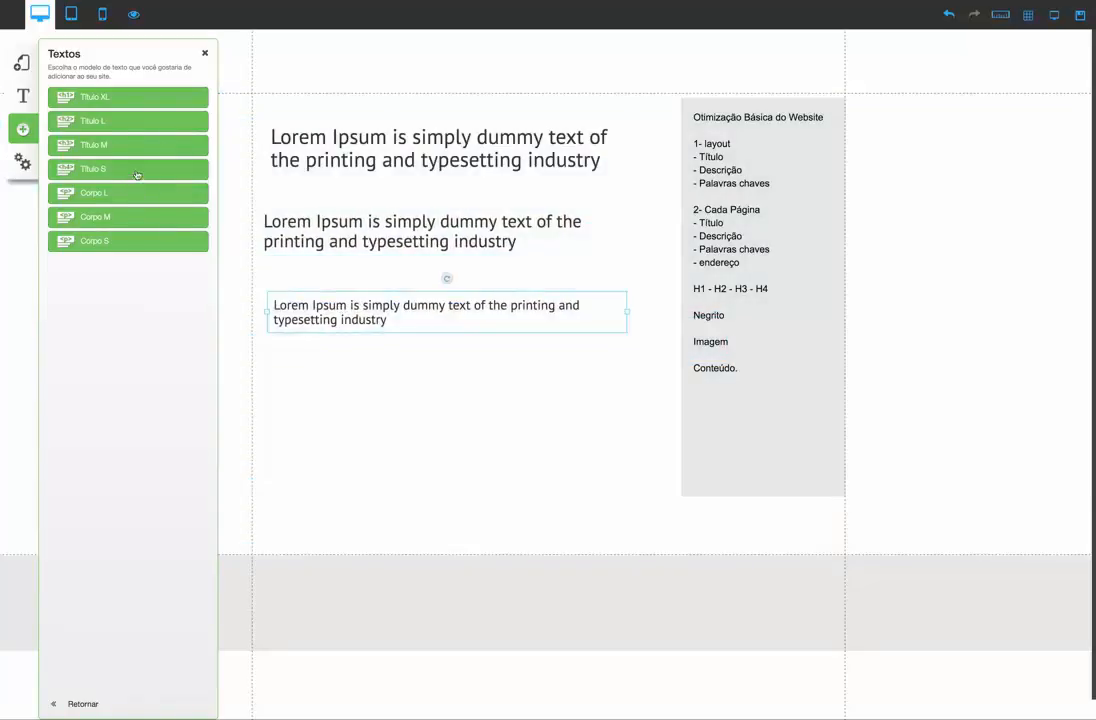
{"action": "left_click", "coordinate": [134, 217]}
{"action": "left_click_drag", "start_coordinate": [440, 342], "coordinate": [340, 399]}
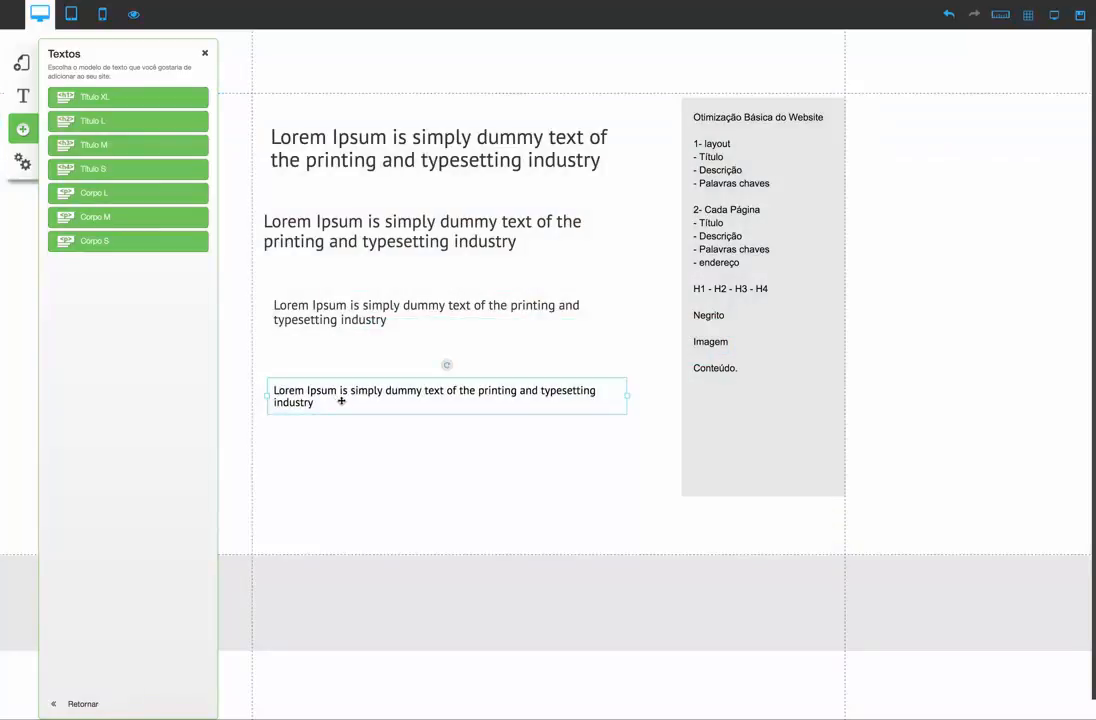
Replace the placeholder text of the Título XL and Título L headings with "Academia em São Paulo"
{"action": "left_click", "coordinate": [384, 167]}
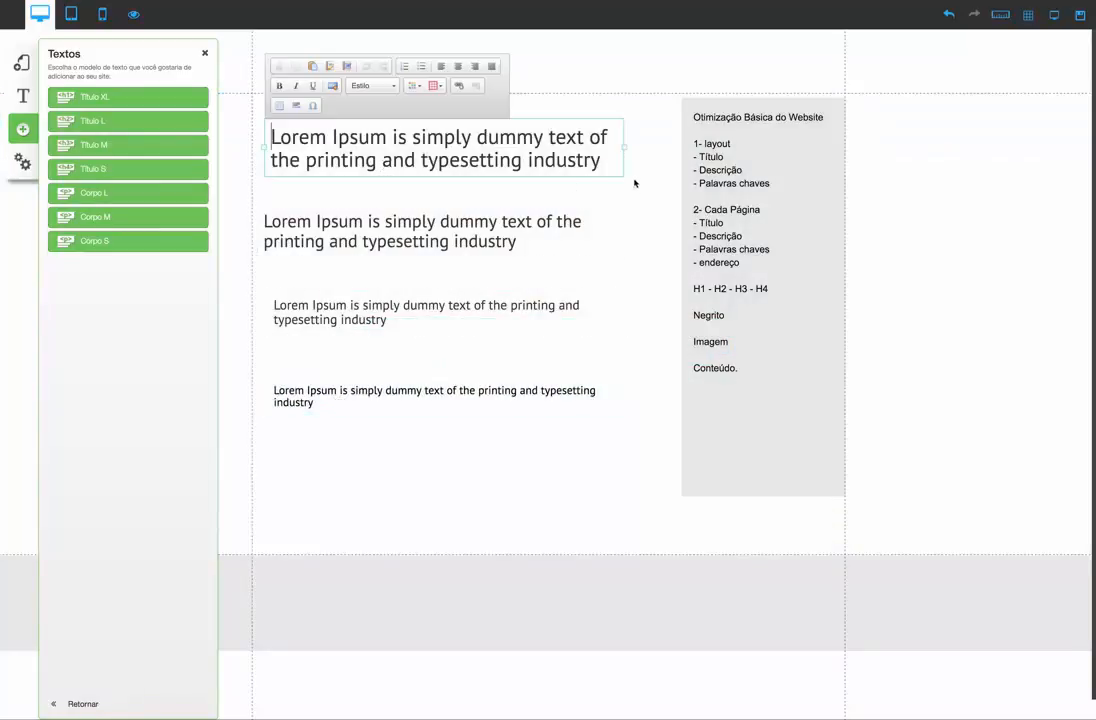
{"action": "left_click_drag", "start_coordinate": [602, 162], "coordinate": [269, 137]}
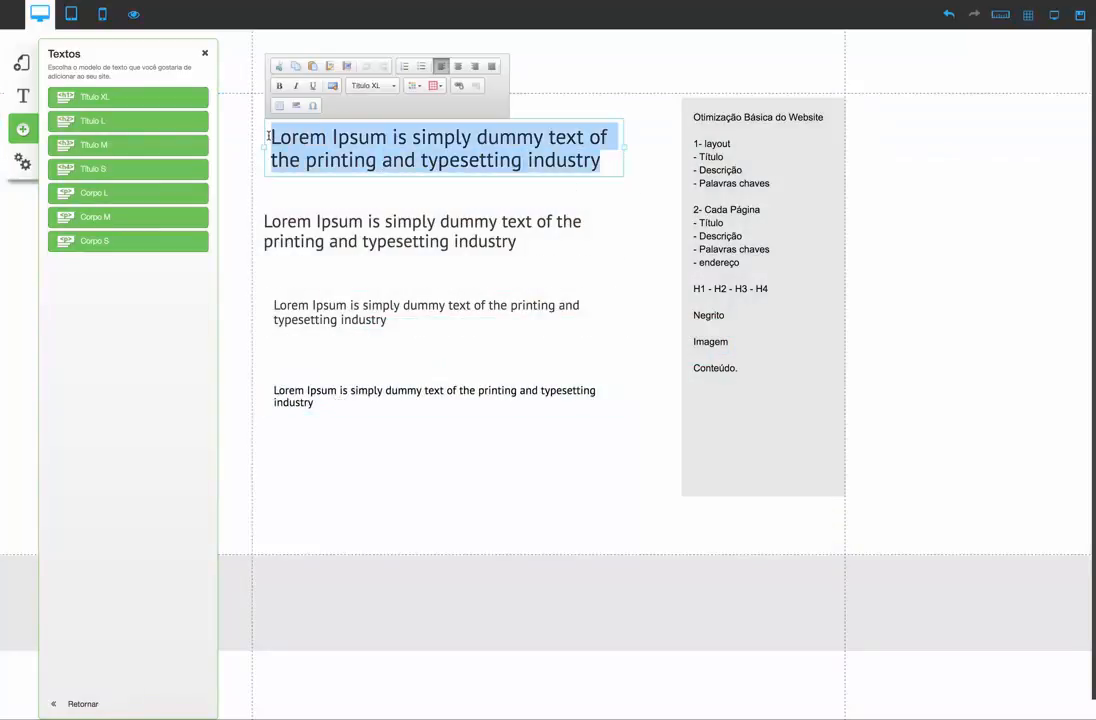
{"action": "type", "text": "Academia em São Paulo"}
{"action": "left_click", "coordinate": [505, 245]}
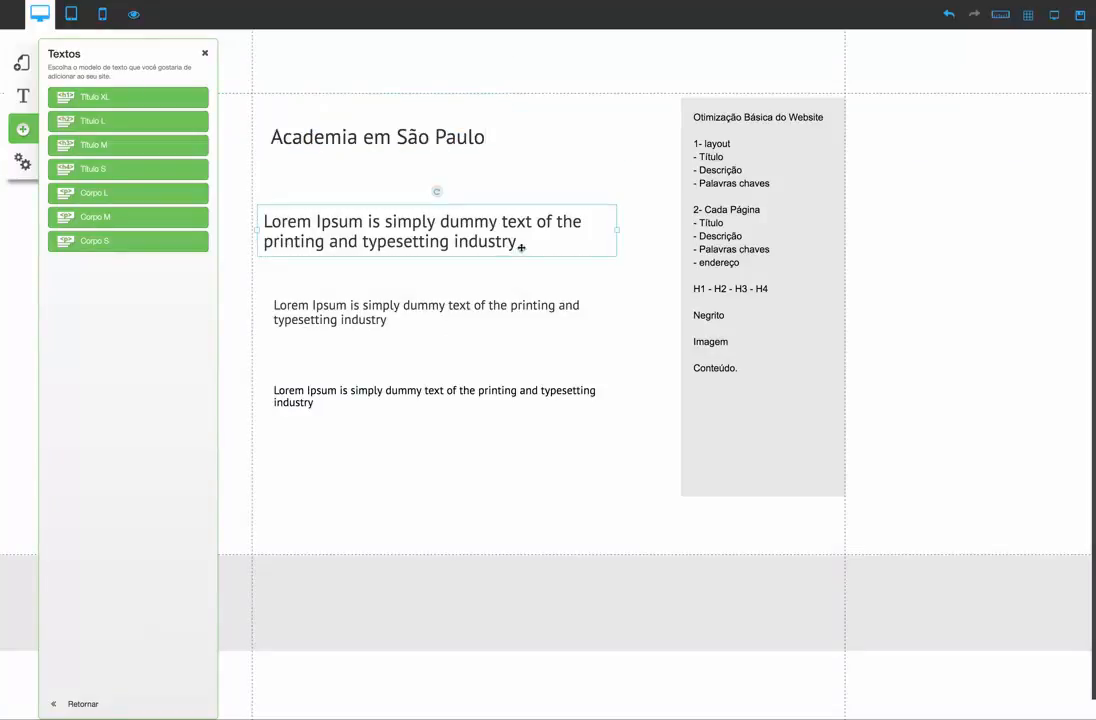
{"action": "left_click_drag", "start_coordinate": [520, 246], "coordinate": [262, 221]}
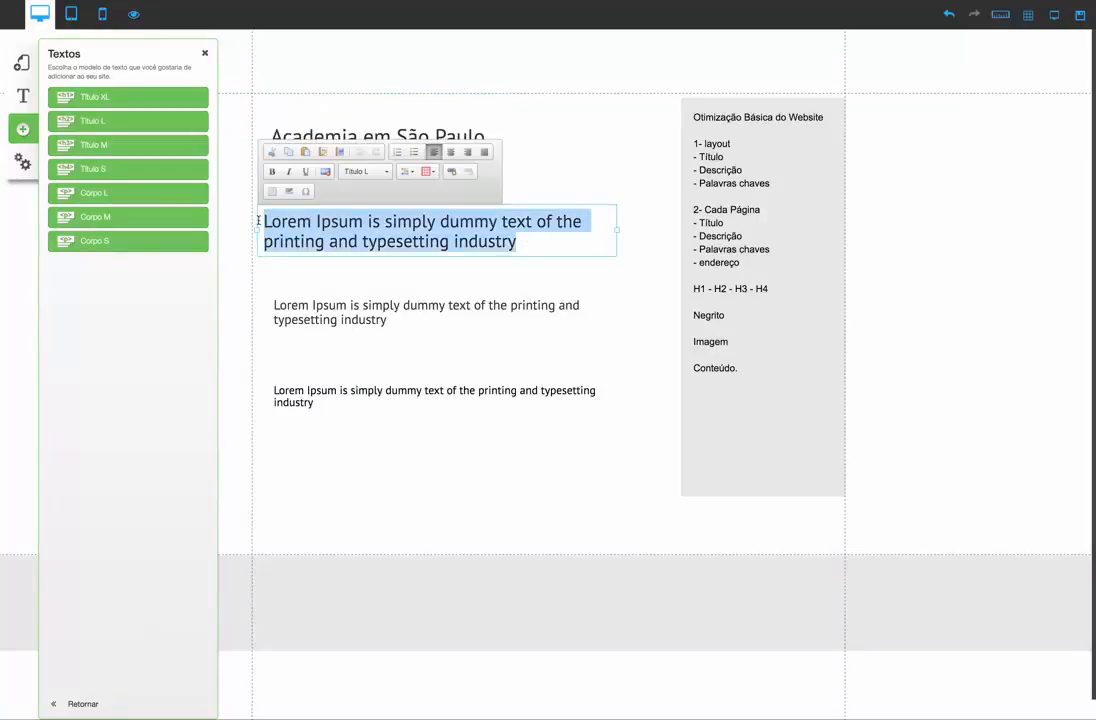
{"action": "type", "text": "Academia em São Paulo"}
Replace the placeholder text of the Título M and Título S headings with "Academia em São Paulo"
{"action": "left_click", "coordinate": [411, 318]}
{"action": "left_click_drag", "start_coordinate": [411, 318], "coordinate": [268, 308]}
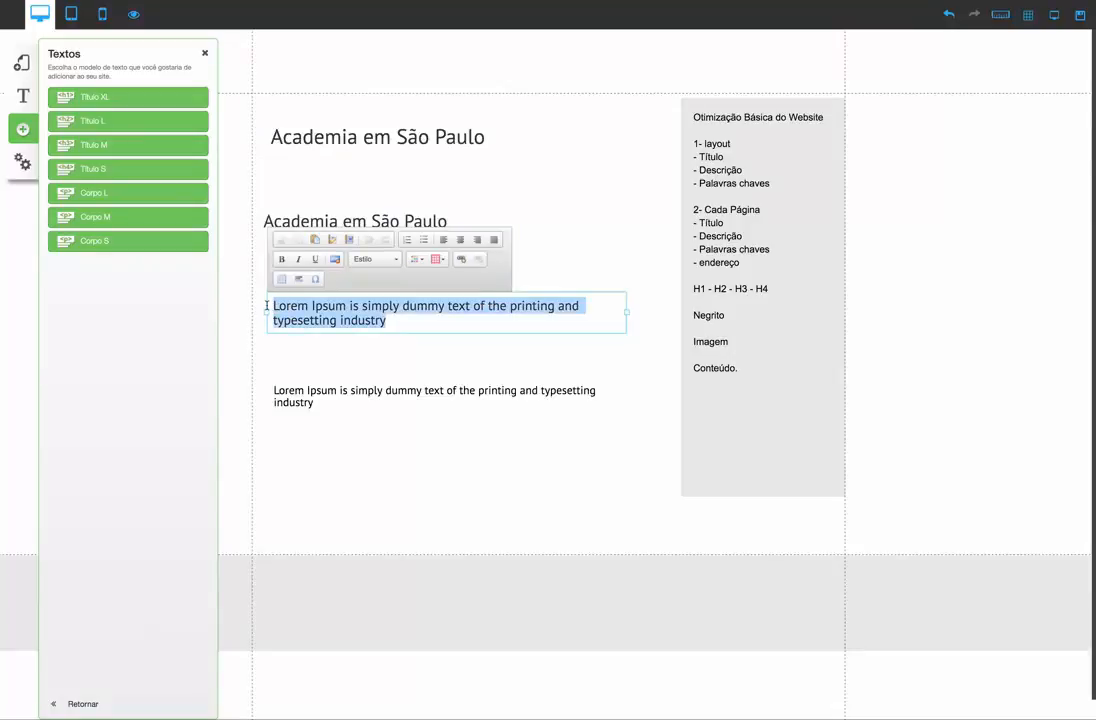
{"action": "type", "text": "Academia em São Paulo"}
{"action": "left_click", "coordinate": [382, 386]}
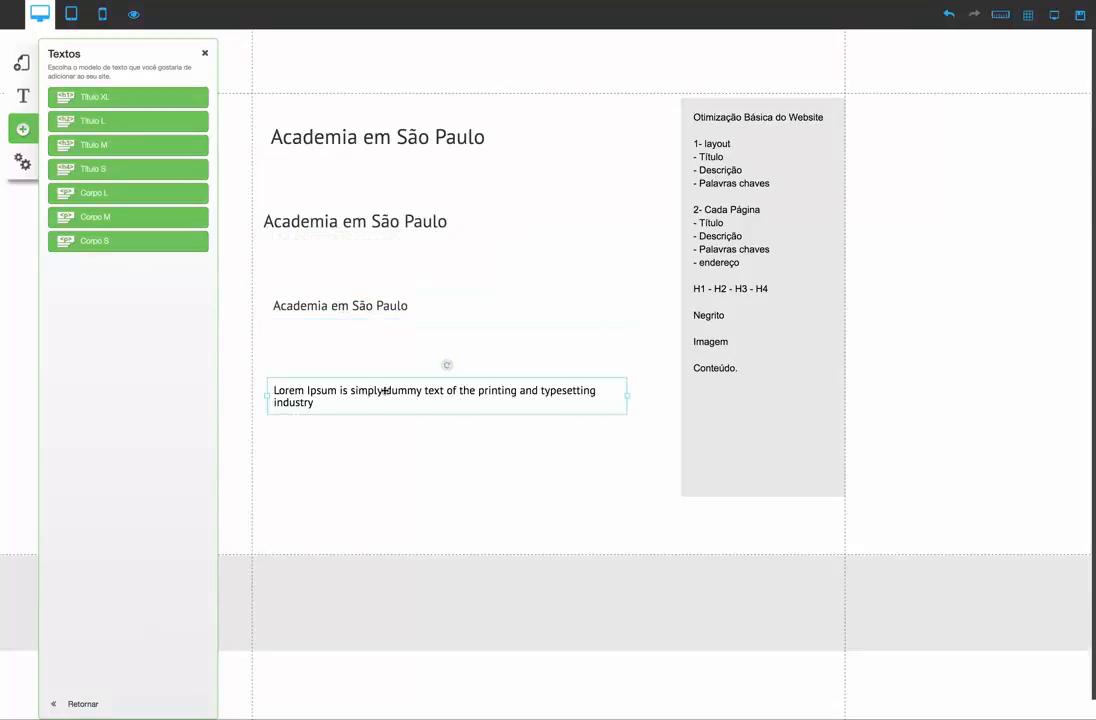
{"action": "left_click_drag", "start_coordinate": [338, 401], "coordinate": [274, 391]}
{"action": "type", "text": "Academia em São Paulo"}
{"action": "left_click", "coordinate": [343, 421]}
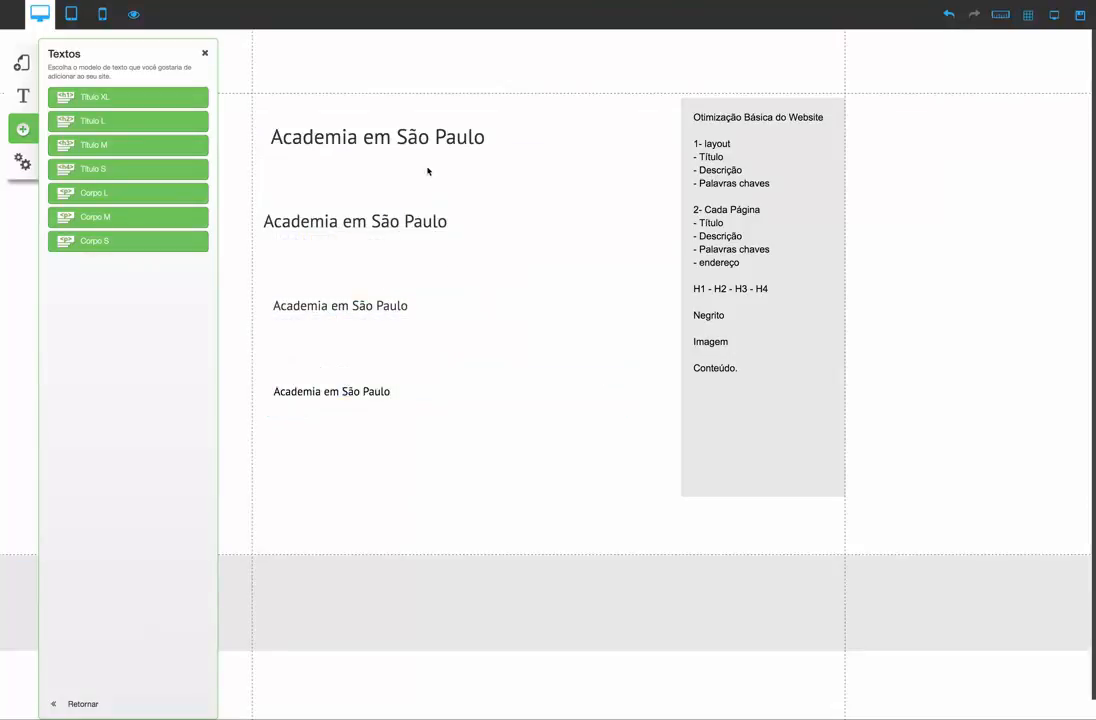
Distribute the four headings: Título XL in the header, Título L atop the content area, Título M lower in the content, and Título S in the footer
{"action": "left_click", "coordinate": [390, 141]}
{"action": "left_click_drag", "start_coordinate": [390, 141], "coordinate": [374, 76]}
{"action": "left_click_drag", "start_coordinate": [454, 232], "coordinate": [382, 117]}
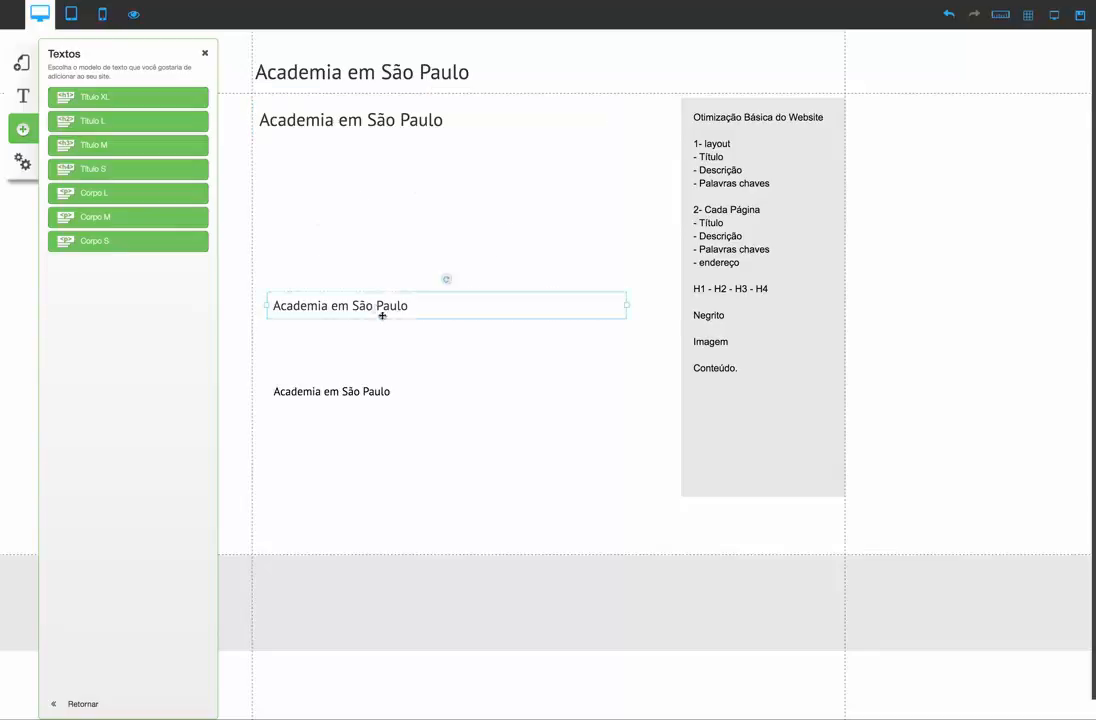
{"action": "left_click_drag", "start_coordinate": [382, 313], "coordinate": [401, 323]}
{"action": "left_click_drag", "start_coordinate": [649, 320], "coordinate": [373, 413]}
{"action": "left_click_drag", "start_coordinate": [632, 411], "coordinate": [582, 575]}
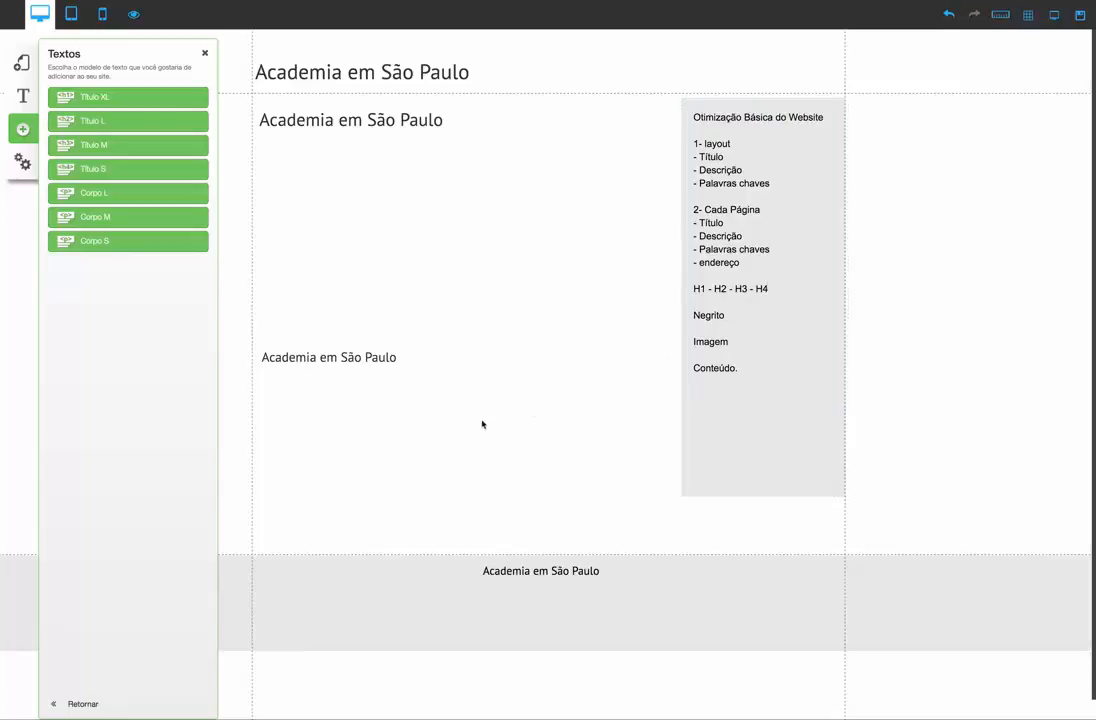
Add a Corpo M text element and place it beneath the Título M heading
{"action": "left_click", "coordinate": [92, 220]}
{"action": "left_click_drag", "start_coordinate": [438, 335], "coordinate": [336, 396]}
Try to replace the Corpo M placeholder sentence with the copied keyword phrase
{"action": "double_click", "coordinate": [572, 401]}
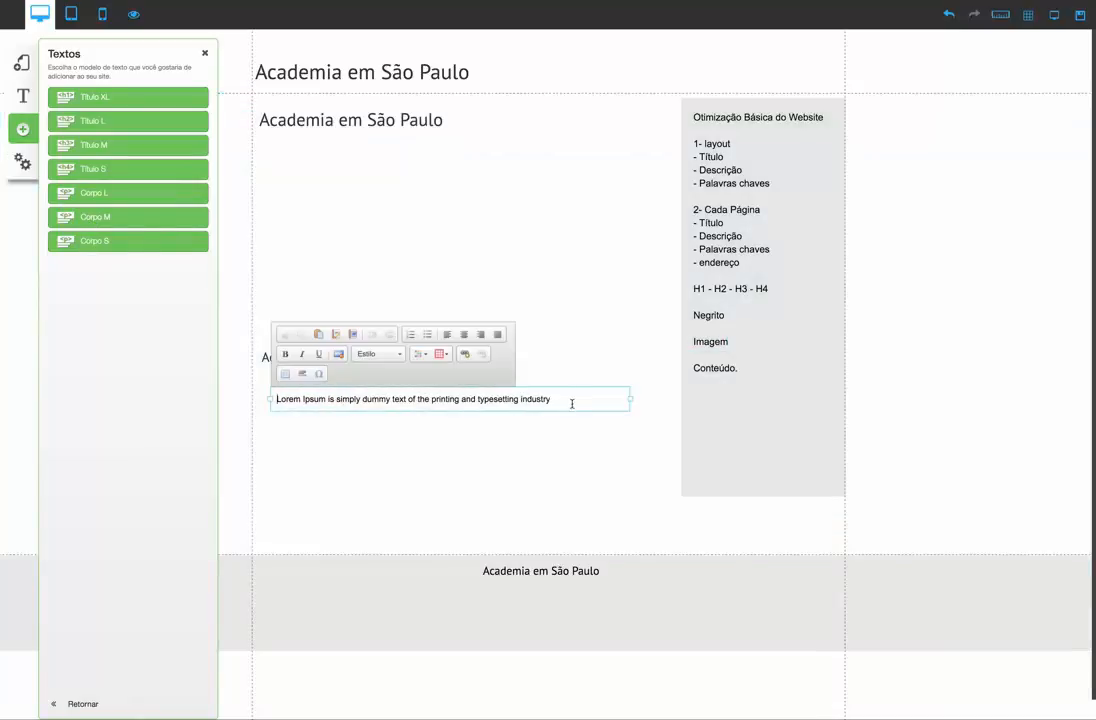
{"action": "left_click_drag", "start_coordinate": [572, 401], "coordinate": [265, 398]}
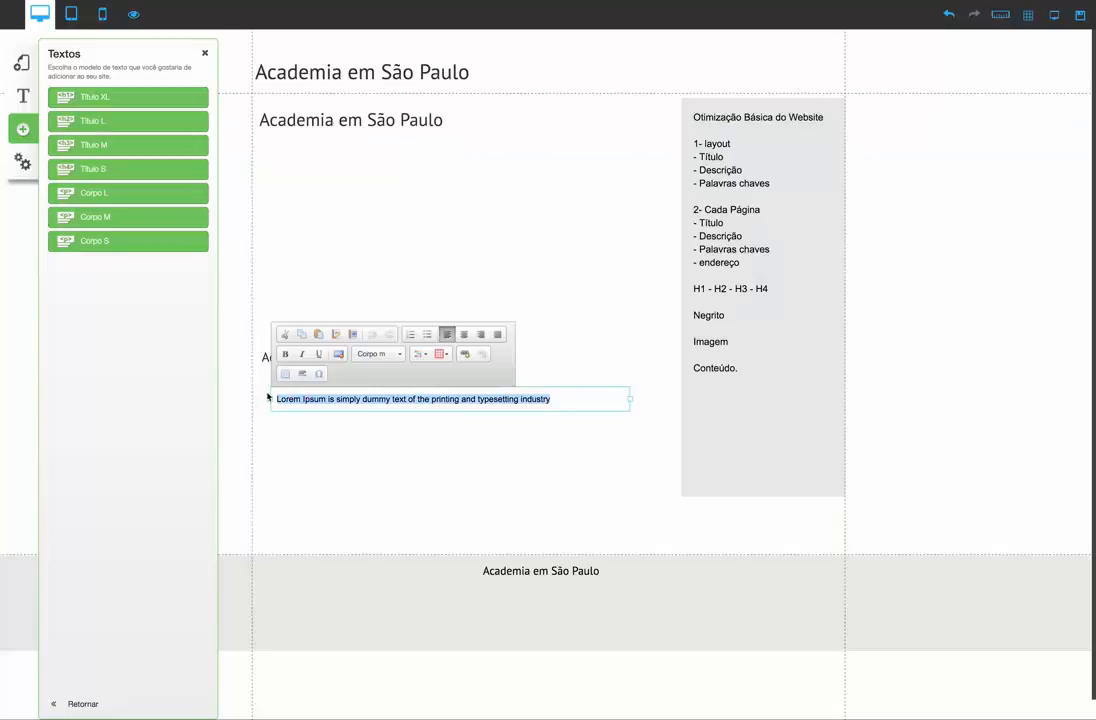
{"action": "type", "text": "Lorem Ipsum is simply dummy text of the printing and typesetting industry"}
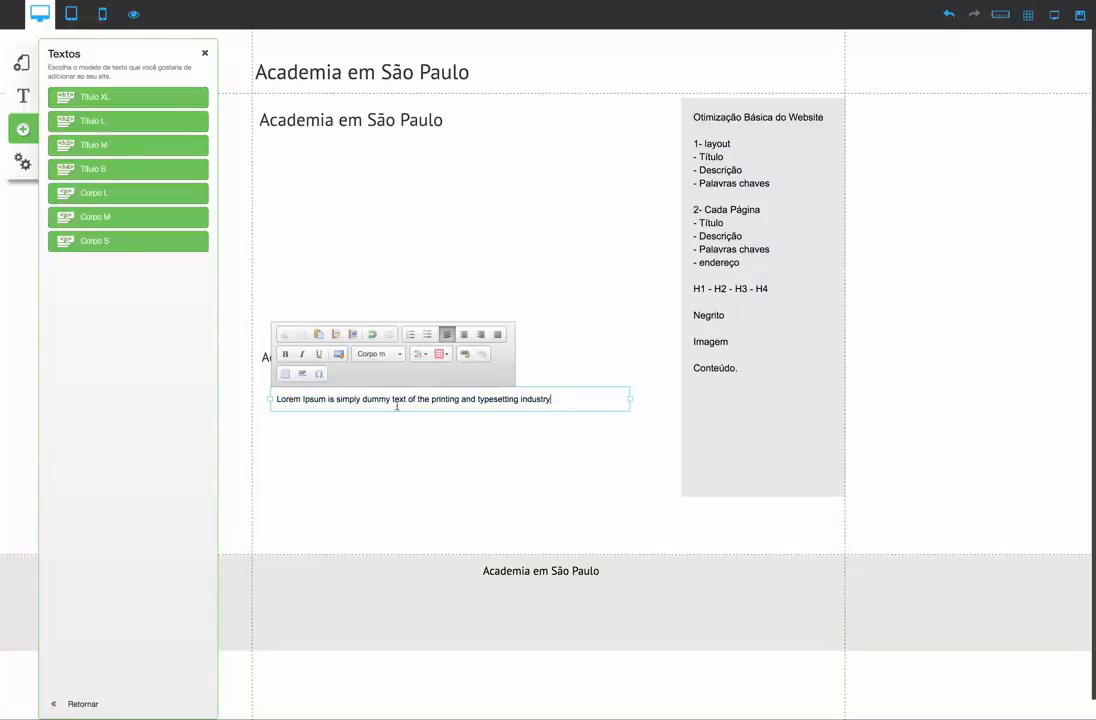
{"action": "left_click_drag", "start_coordinate": [397, 407], "coordinate": [253, 397]}
{"action": "left_click", "coordinate": [429, 445]}
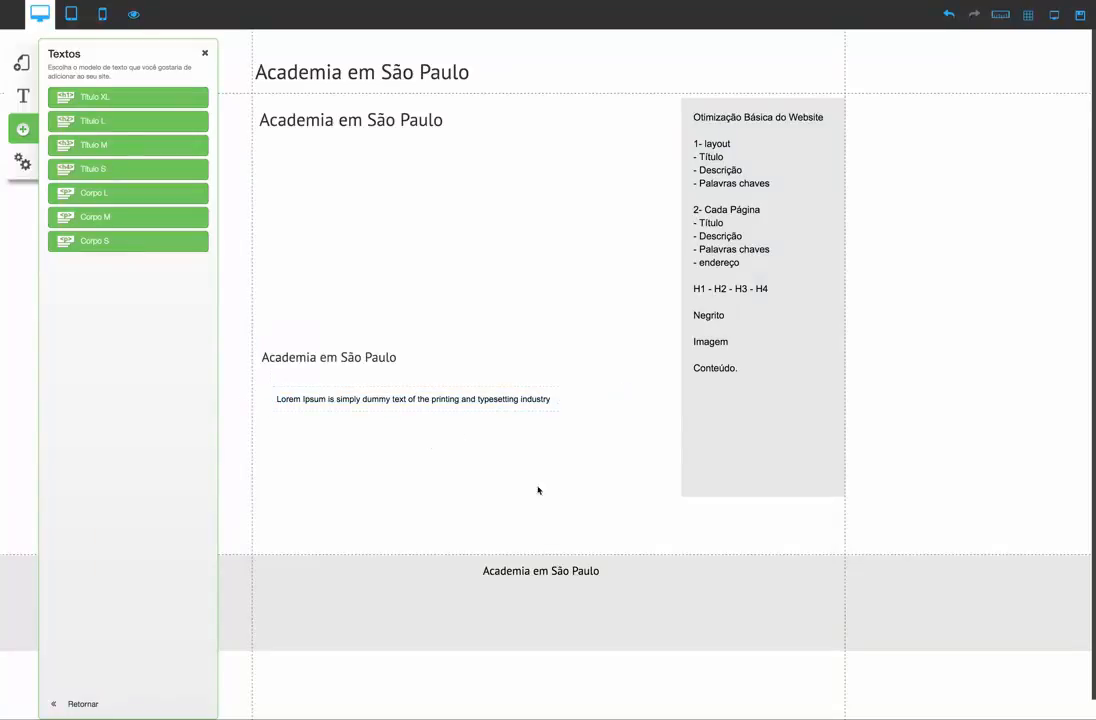
Copy the footer heading's phrase over the Corpo M placeholder, making it read "Academia em São Paulo , iihhuehueheuhuhuheuheuhuewhuefh"
{"action": "left_click", "coordinate": [596, 571]}
{"action": "left_click_drag", "start_coordinate": [597, 571], "coordinate": [476, 579]}
{"action": "key", "text": "ctrl+c"}
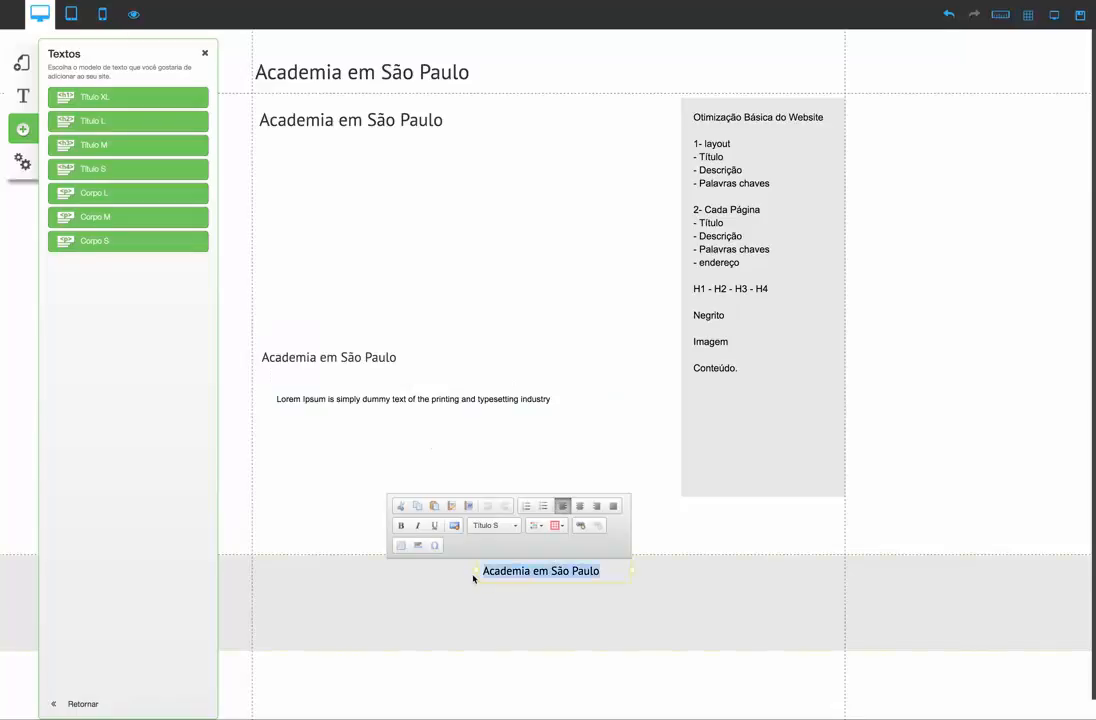
{"action": "left_click", "coordinate": [514, 402]}
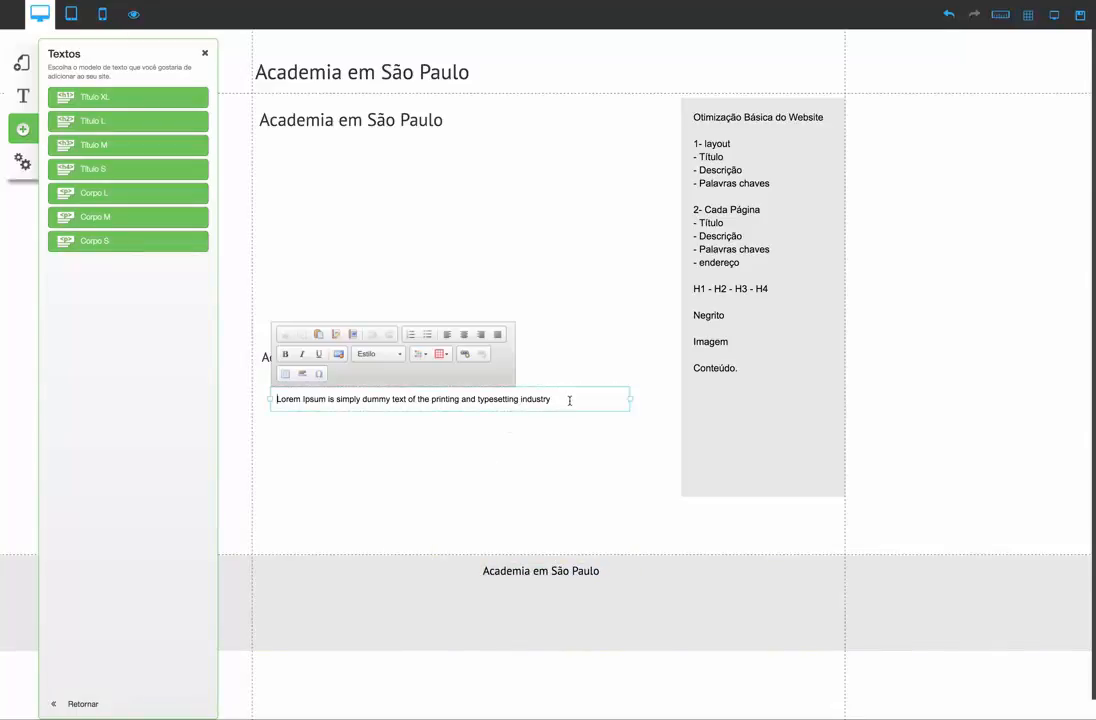
{"action": "left_click_drag", "start_coordinate": [569, 400], "coordinate": [266, 403]}
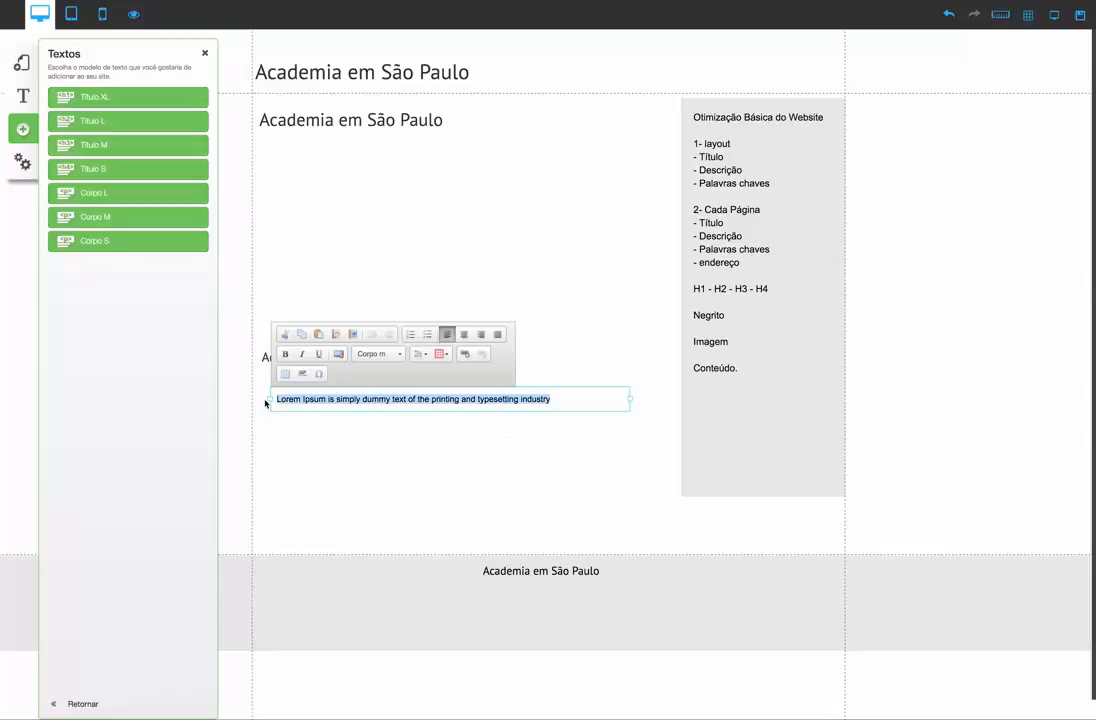
{"action": "key", "text": "ctrl+v"}
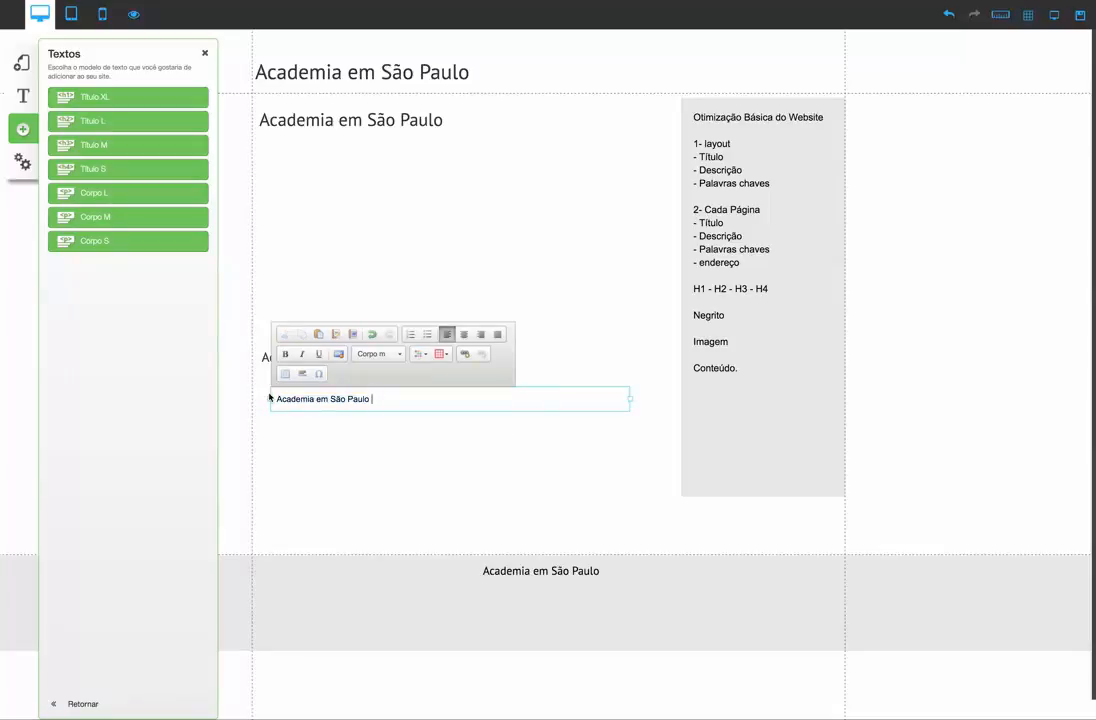
{"action": "type", "text": ", iihhuehueheuhuhuheuheuhuewhuefh"}
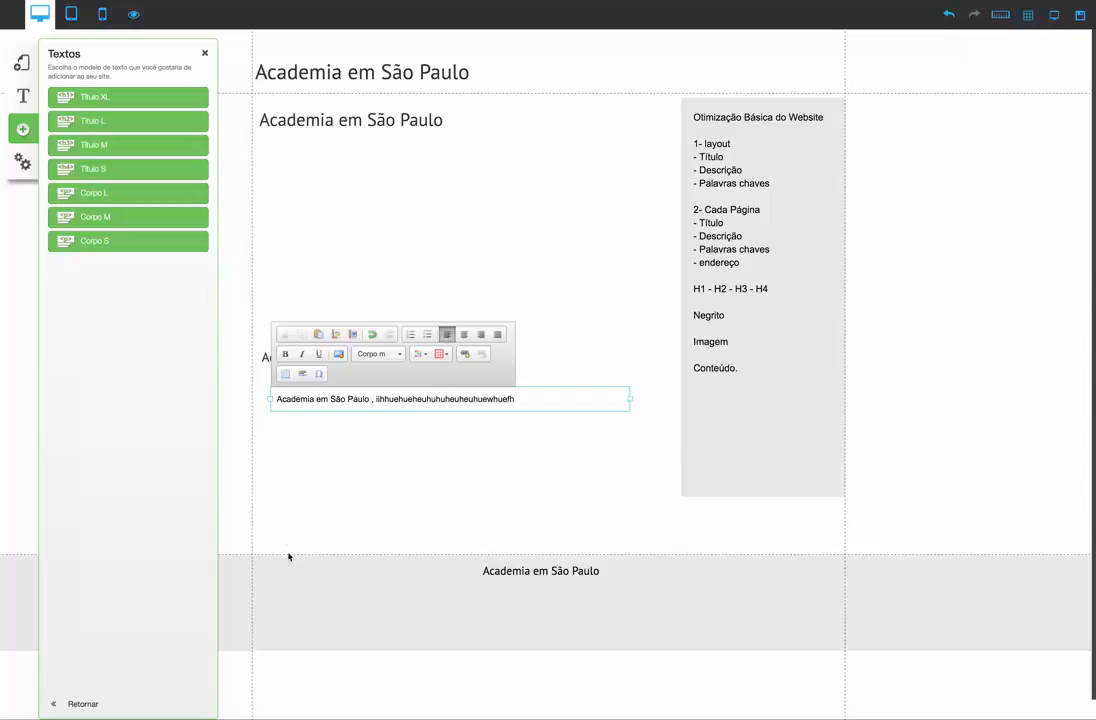
{"action": "left_click", "coordinate": [326, 513]}
Move the Título M heading up the content area and position the Corpo M paragraph directly beneath it
{"action": "left_click_drag", "start_coordinate": [320, 401], "coordinate": [311, 387]}
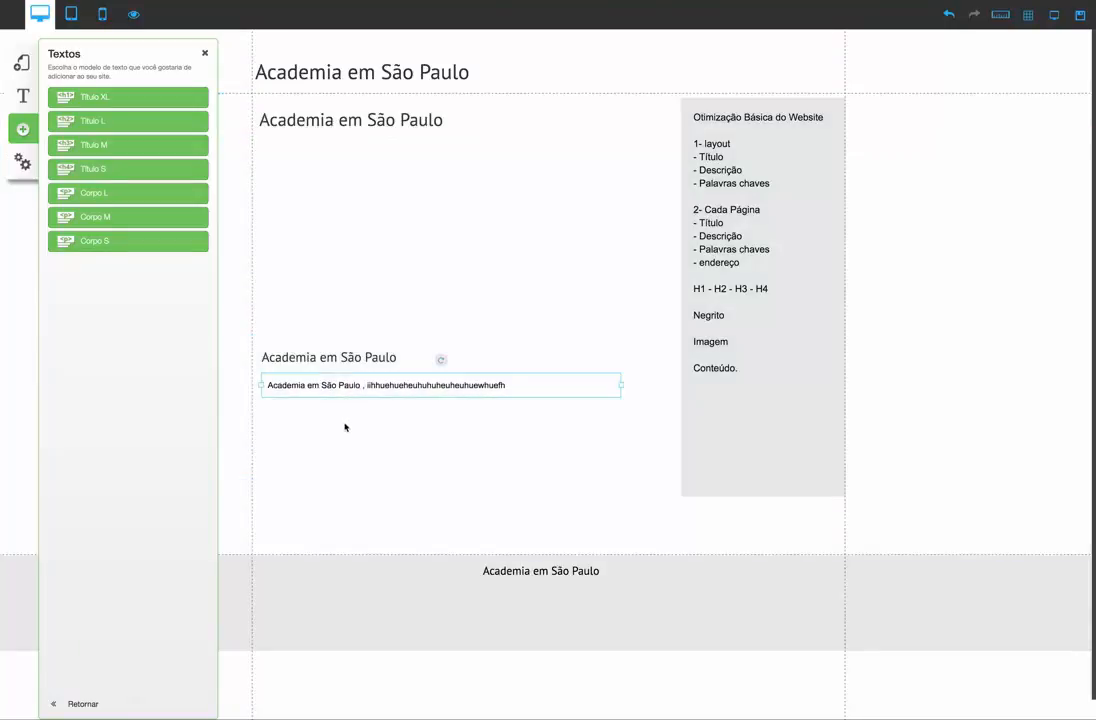
{"action": "left_click", "coordinate": [345, 427]}
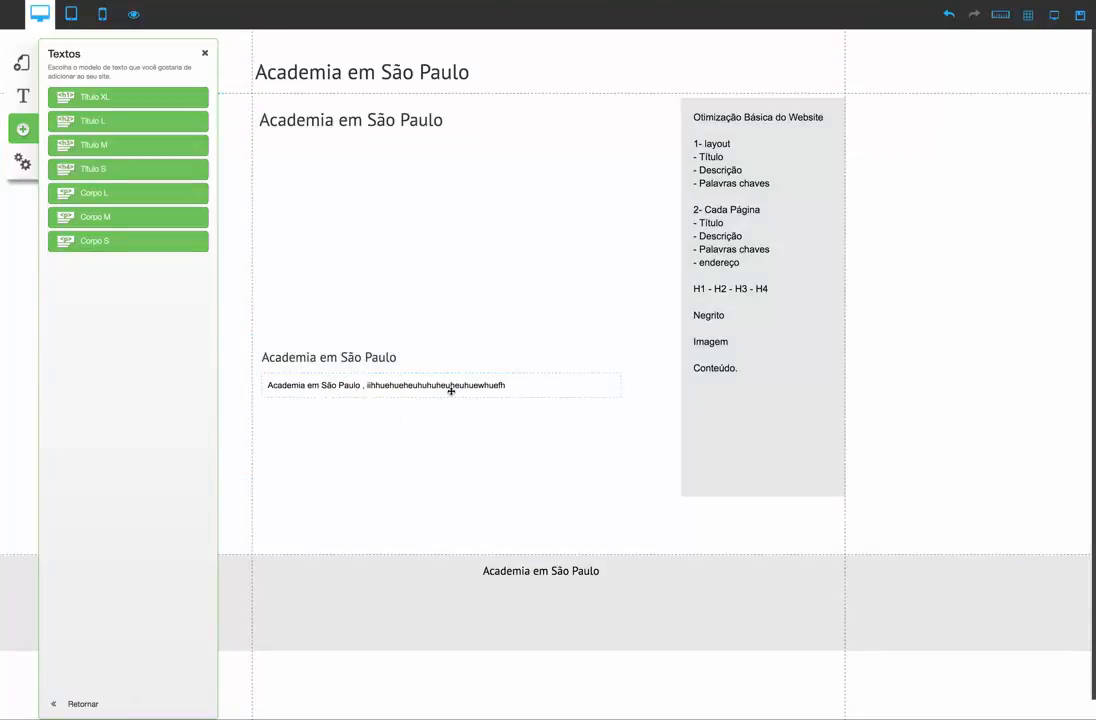
{"action": "left_click_drag", "start_coordinate": [357, 357], "coordinate": [357, 261]}
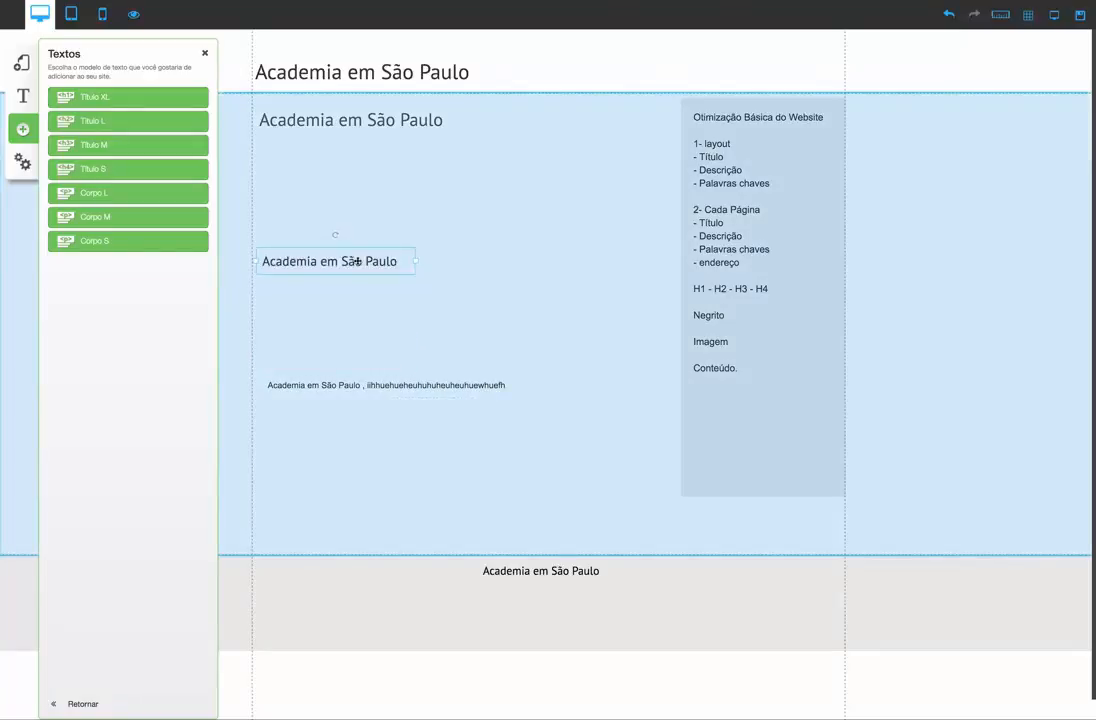
{"action": "left_click_drag", "start_coordinate": [362, 384], "coordinate": [356, 300]}
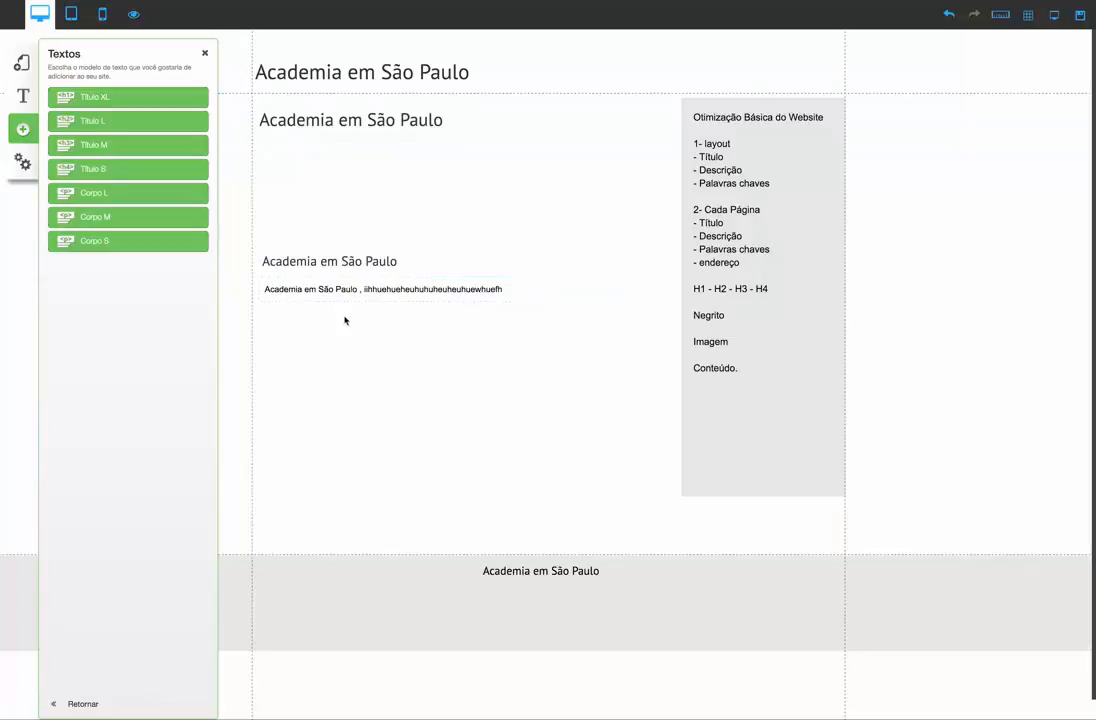
Append a comma and many repetitions of "Academia em São Paulo" to the Corpo M paragraph
{"action": "left_click", "coordinate": [345, 291]}
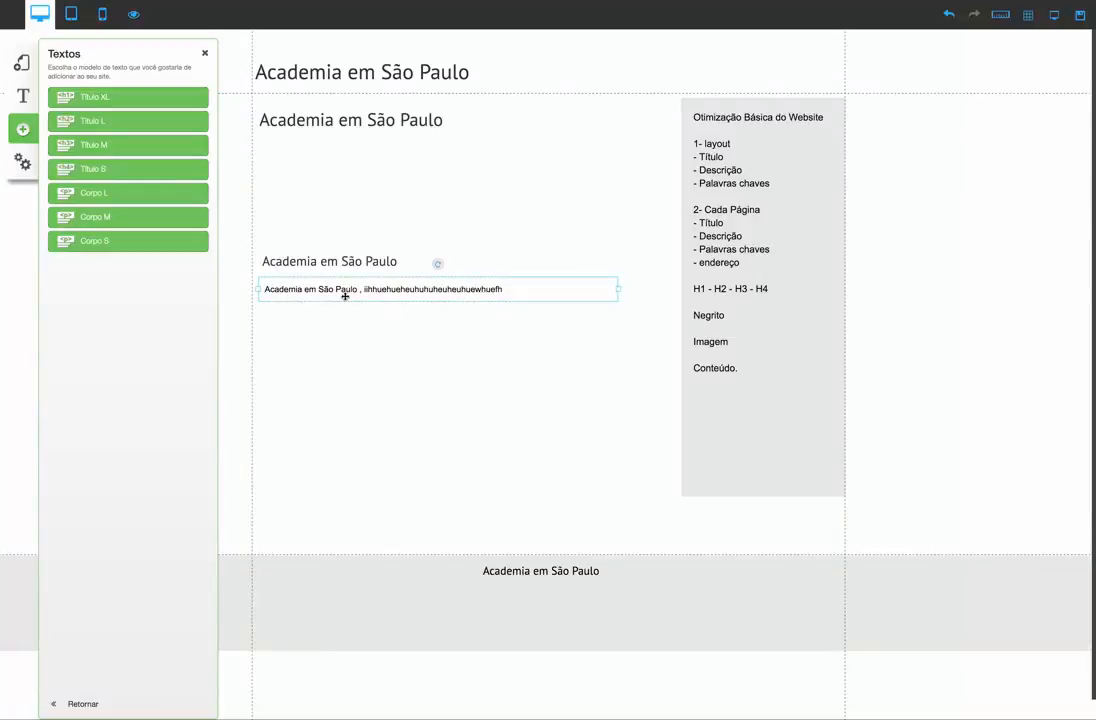
{"action": "double_click", "coordinate": [512, 289]}
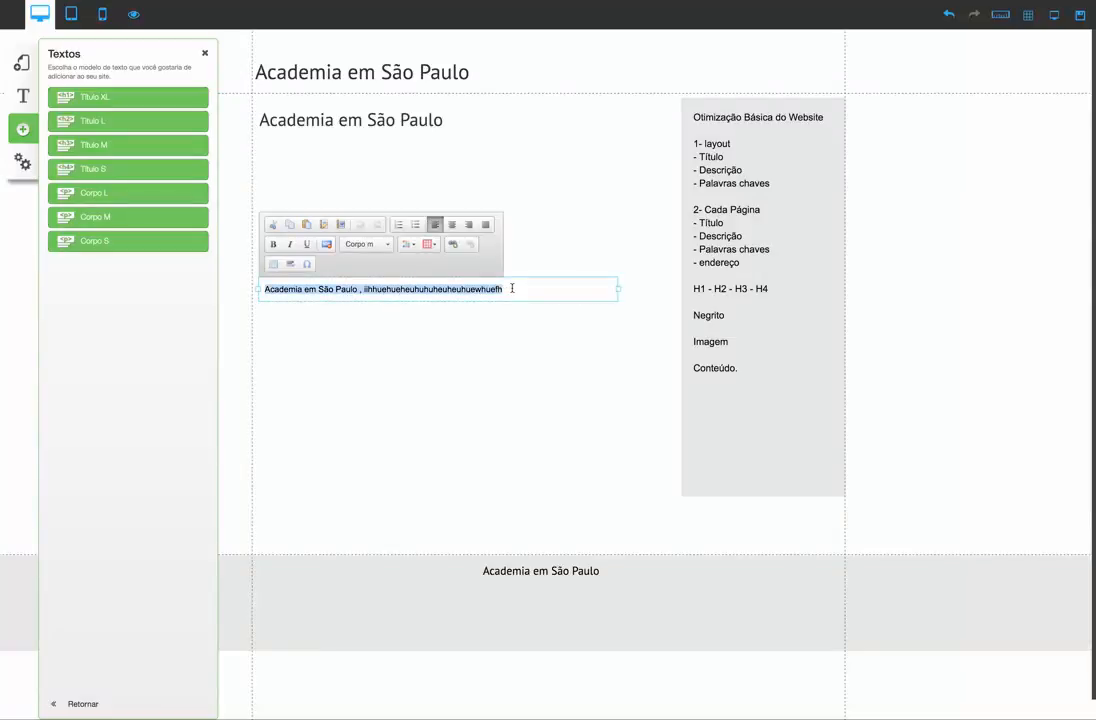
{"action": "left_click", "coordinate": [505, 289]}
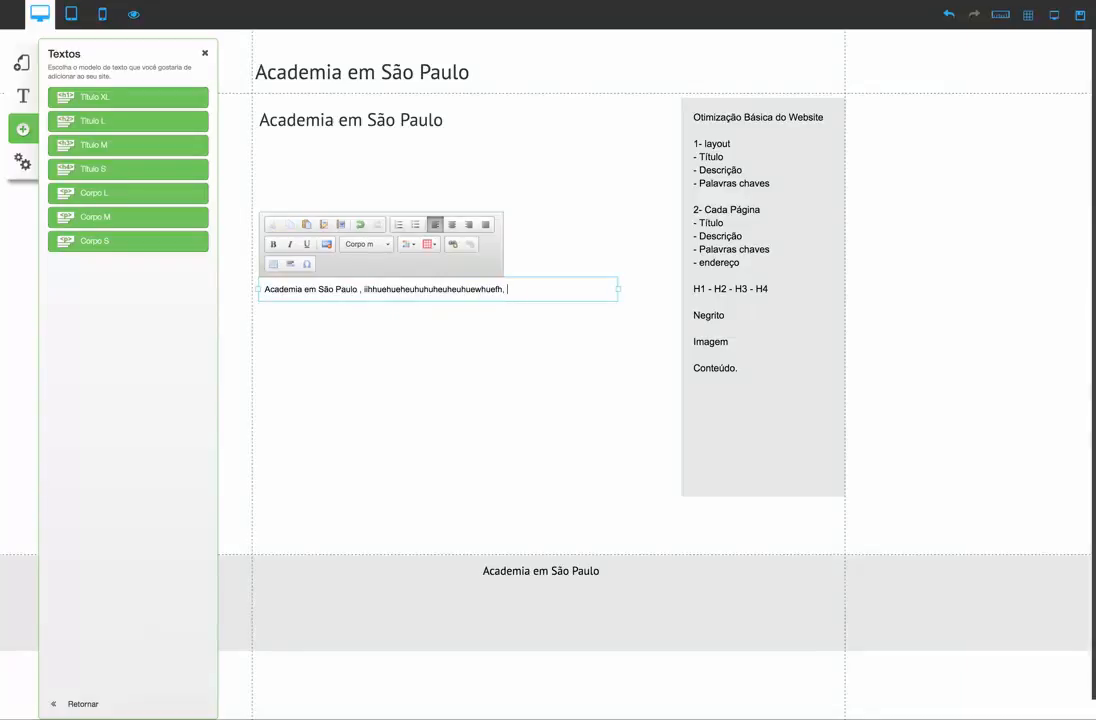
{"action": "key", "text": "ctrl+v"}
{"action": "key", "text": "ctrl+v"}
{"action": "key", "text": "ctrl+v"}
{"action": "key", "text": "ctrl+v"}
{"action": "key", "text": "ctrl+v"}
{"action": "key", "text": "ctrl+v"}
{"action": "key", "text": "ctrl+v"}
{"action": "key", "text": "ctrl+v"}
{"action": "key", "text": "ctrl+v"}
{"action": "key", "text": "ctrl+v"}
{"action": "key", "text": "ctrl+v"}
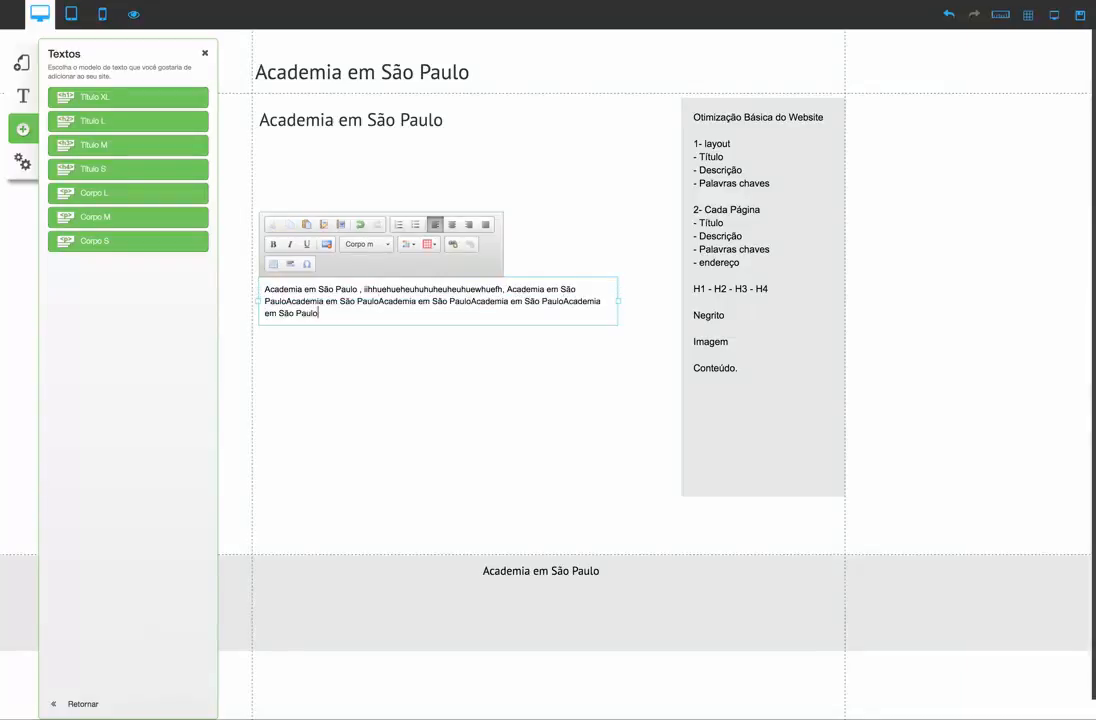
{"action": "key", "text": "ctrl+v"}
{"action": "key", "text": "ctrl+v"}
{"action": "key", "text": "ctrl+v"}
{"action": "key", "text": "ctrl+v"}
{"action": "key", "text": "ctrl+v"}
{"action": "key", "text": "ctrl+v"}
{"action": "key", "text": "ctrl+v"}
{"action": "key", "text": "ctrl+v"}
{"action": "key", "text": "ctrl+v"}
{"action": "key", "text": "ctrl+v"}
{"action": "key", "text": "ctrl+v"}
{"action": "key", "text": "ctrl+v"}
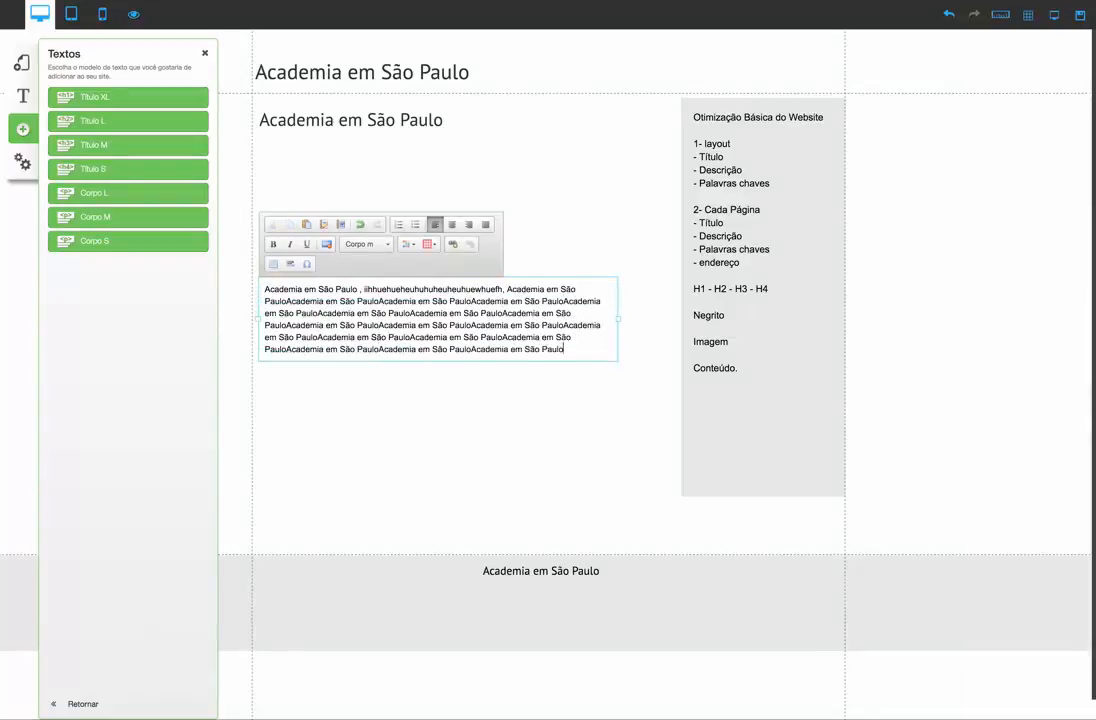
Add " - 10 - 15 x" after "Conteúdo." in the checklist text box
{"action": "left_click", "coordinate": [734, 362]}
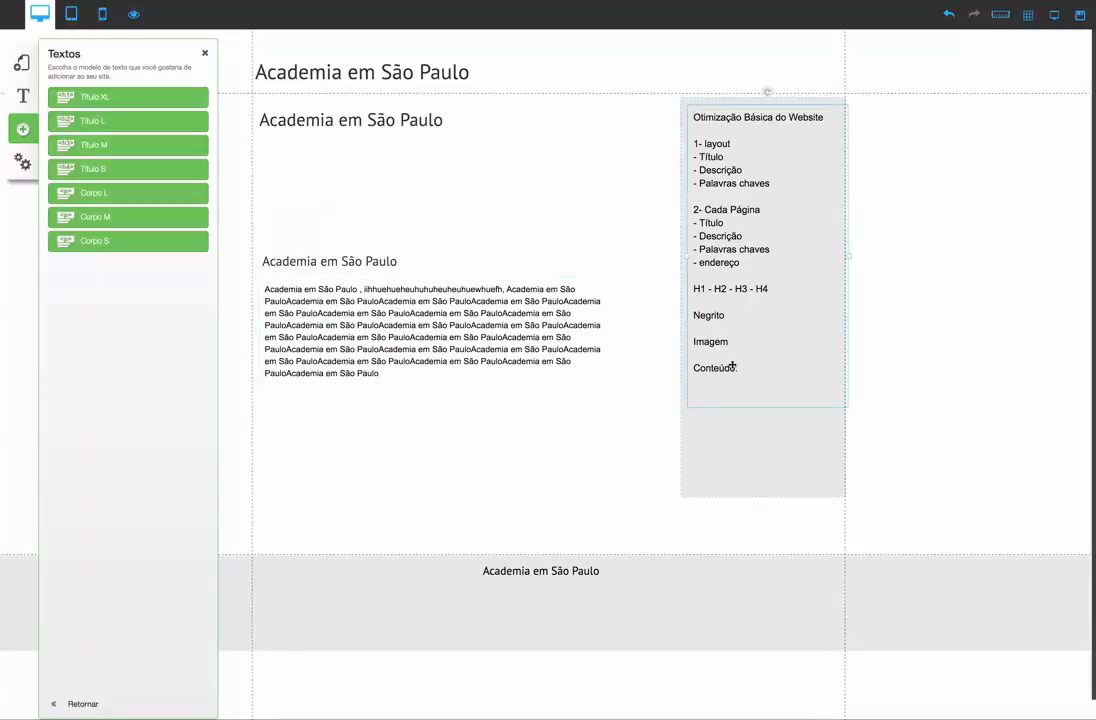
{"action": "left_click", "coordinate": [746, 371]}
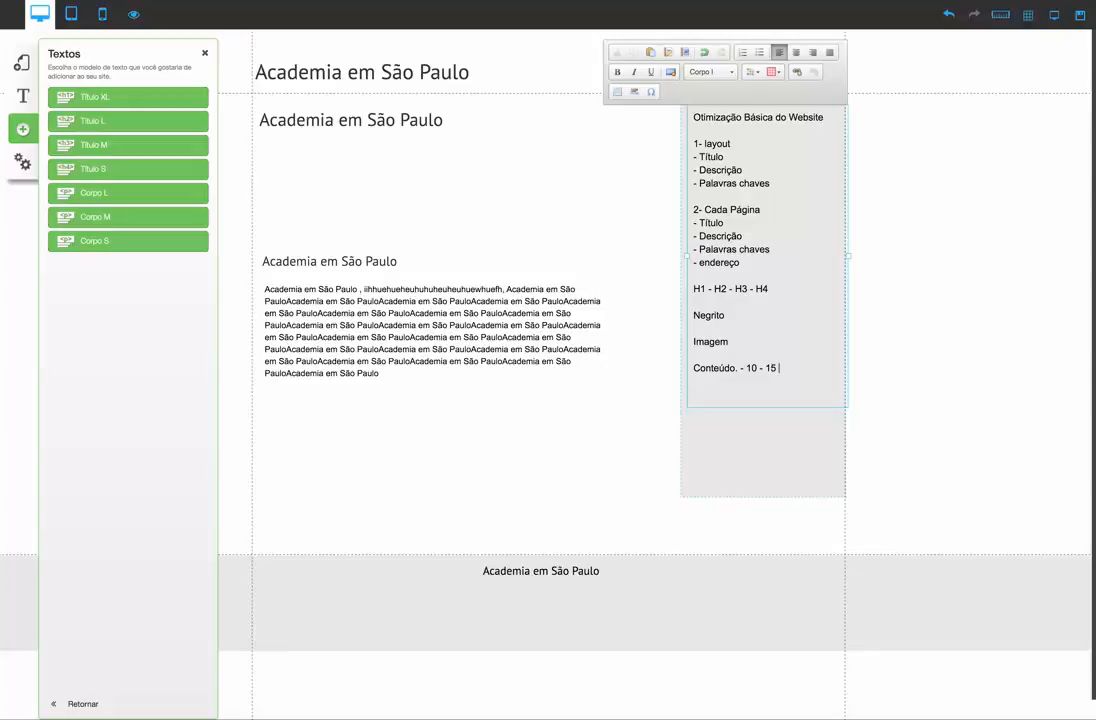
{"action": "left_click", "coordinate": [550, 428]}
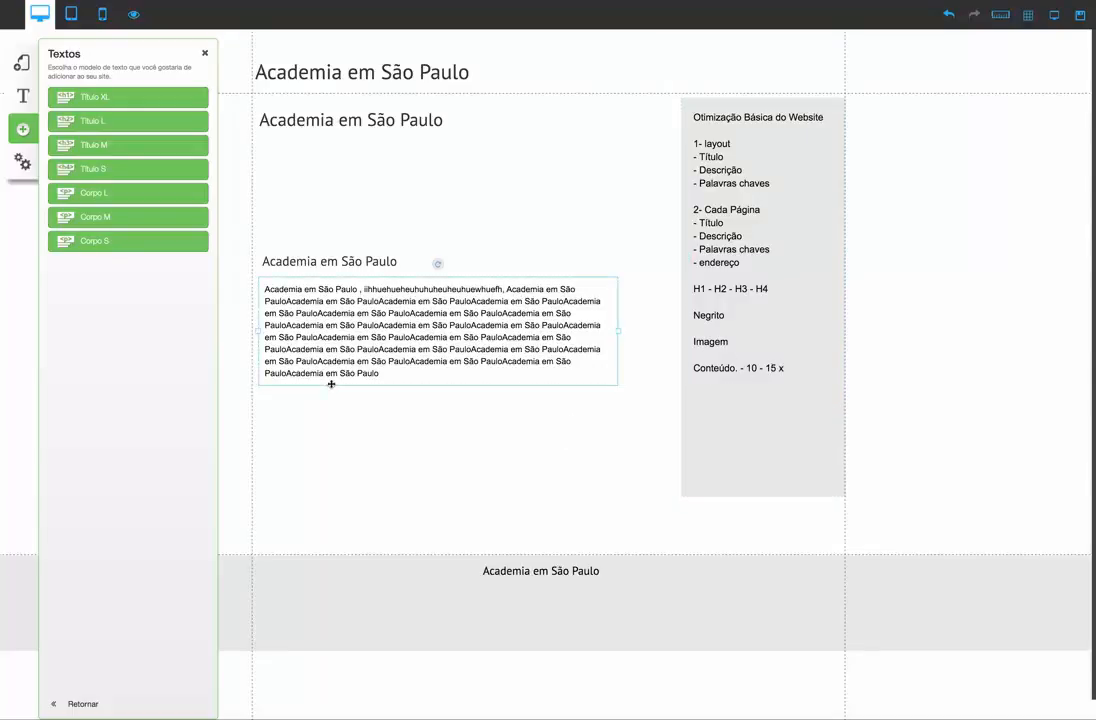
Make the last "Academia em São Paulo" in the Corpo M paragraph bold
{"action": "left_click", "coordinate": [375, 375]}
{"action": "left_click_drag", "start_coordinate": [387, 374], "coordinate": [296, 368]}
{"action": "left_click", "coordinate": [273, 244]}
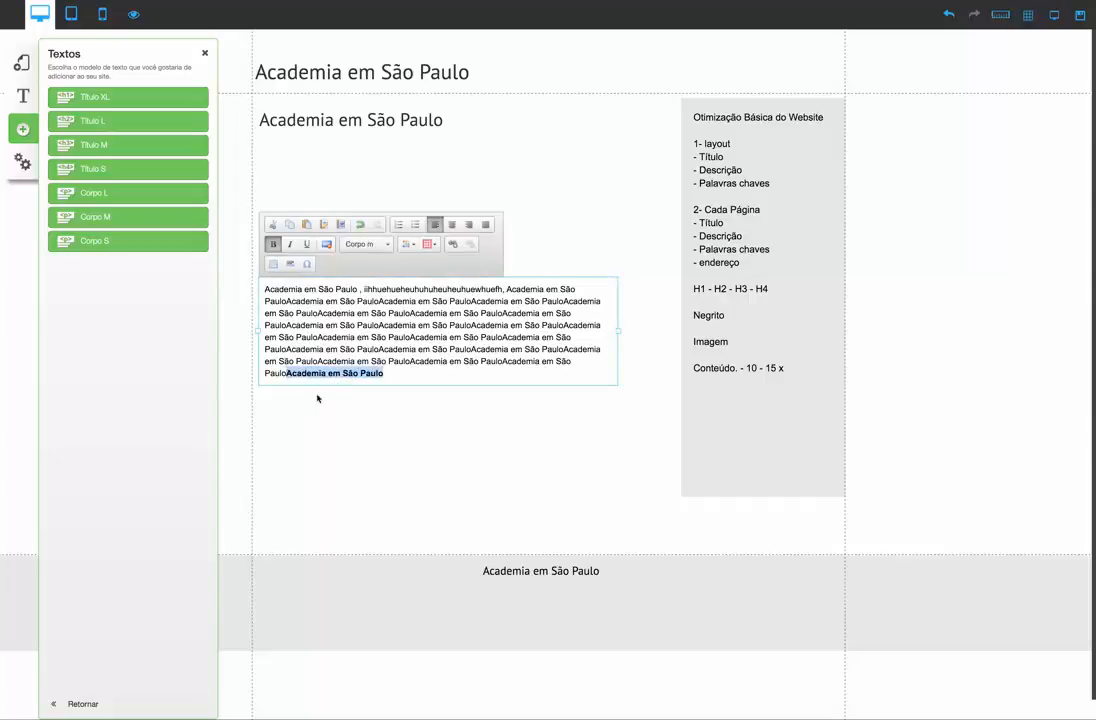
{"action": "left_click", "coordinate": [658, 445]}
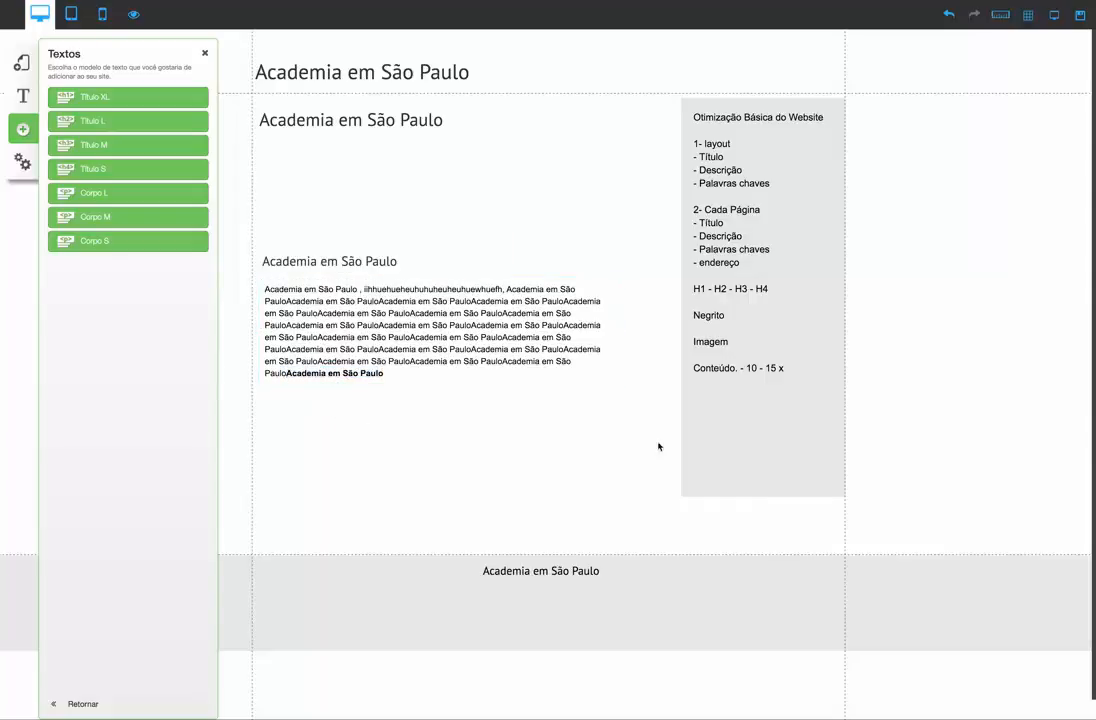
Nudge the Corpo M paragraph slightly closer to the Título M heading
{"action": "double_click", "coordinate": [718, 317]}
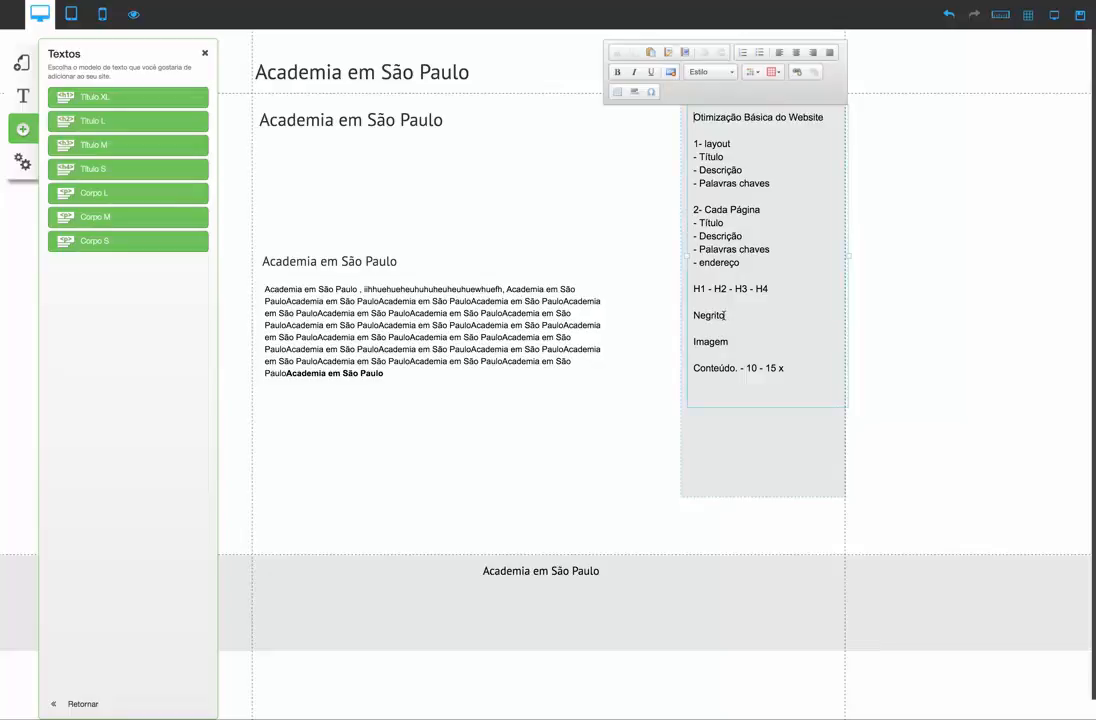
{"action": "left_click", "coordinate": [592, 446]}
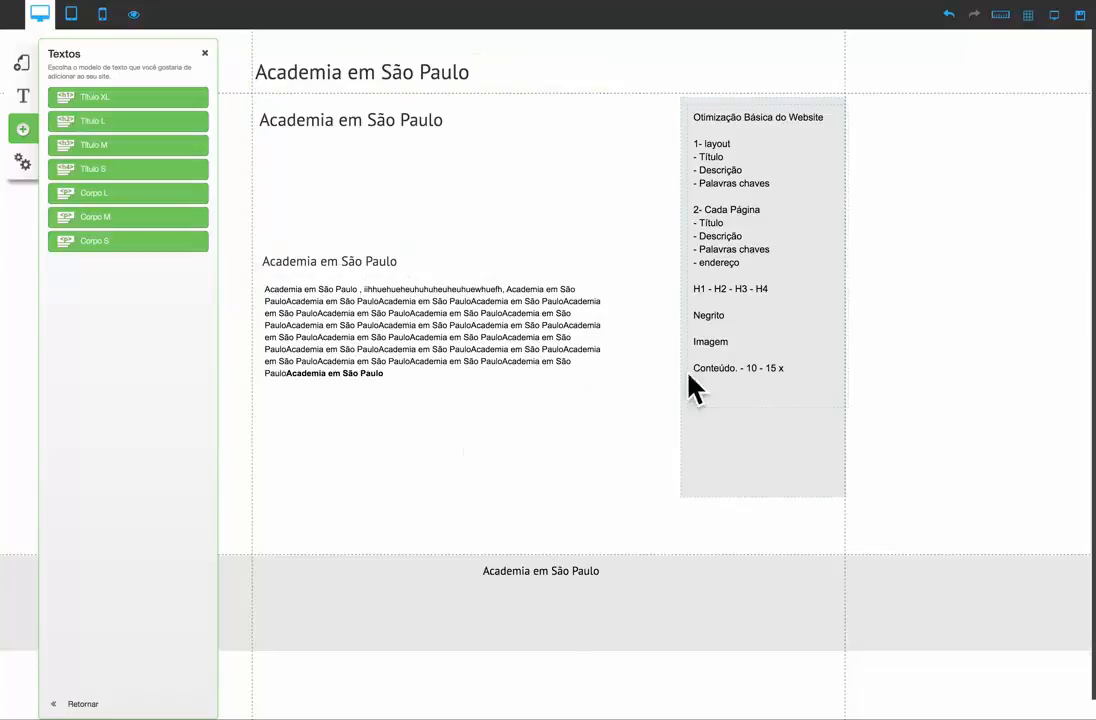
{"action": "left_click_drag", "start_coordinate": [362, 319], "coordinate": [359, 314]}
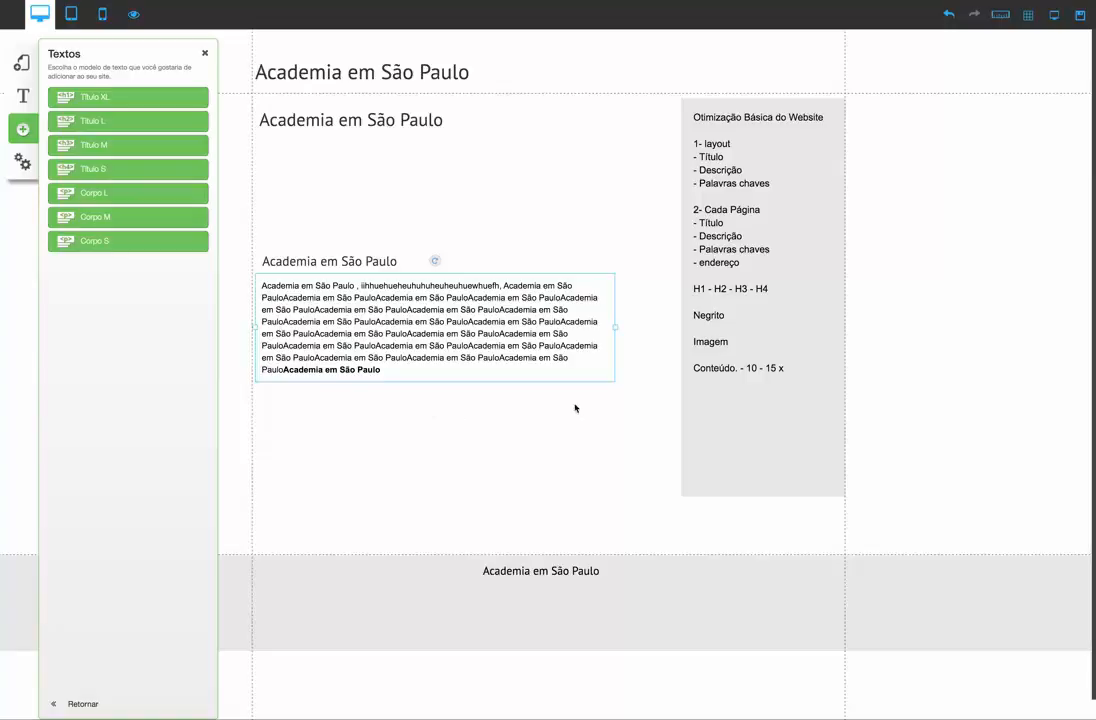
Append "entre um conteúdo com 500 a 1000 palavras" to the "Conteúdo. - 10 - 15 x" line in the checklist text box
{"action": "left_click", "coordinate": [766, 391]}
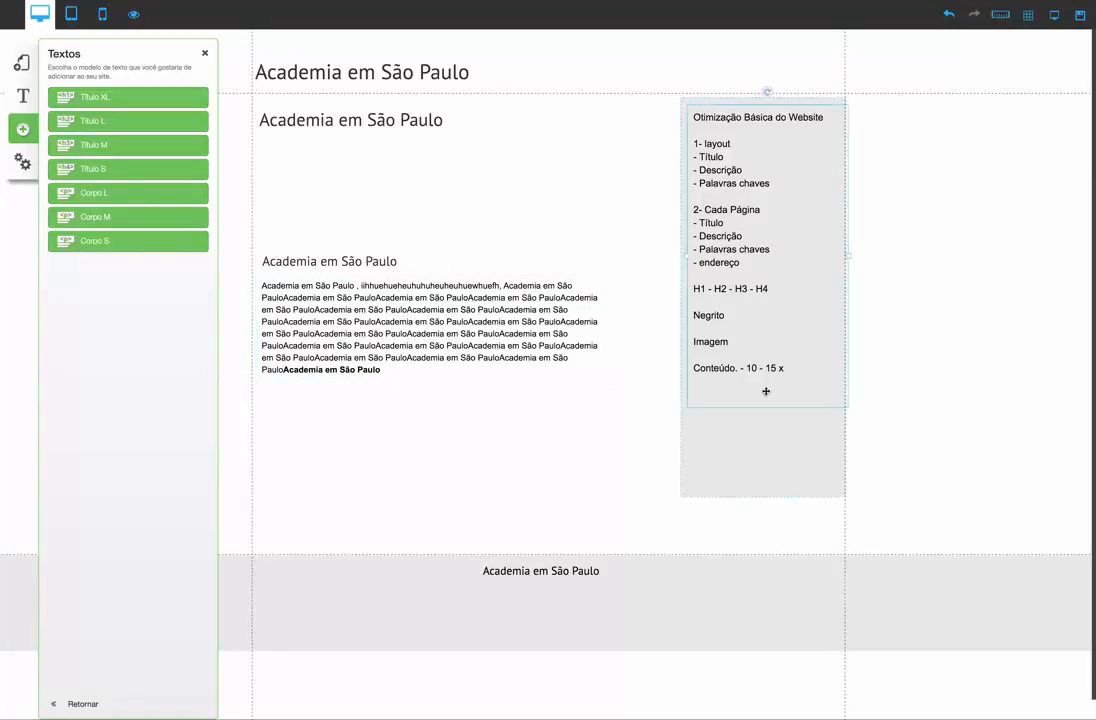
{"action": "left_click", "coordinate": [790, 368]}
{"action": "left_click", "coordinate": [797, 370]}
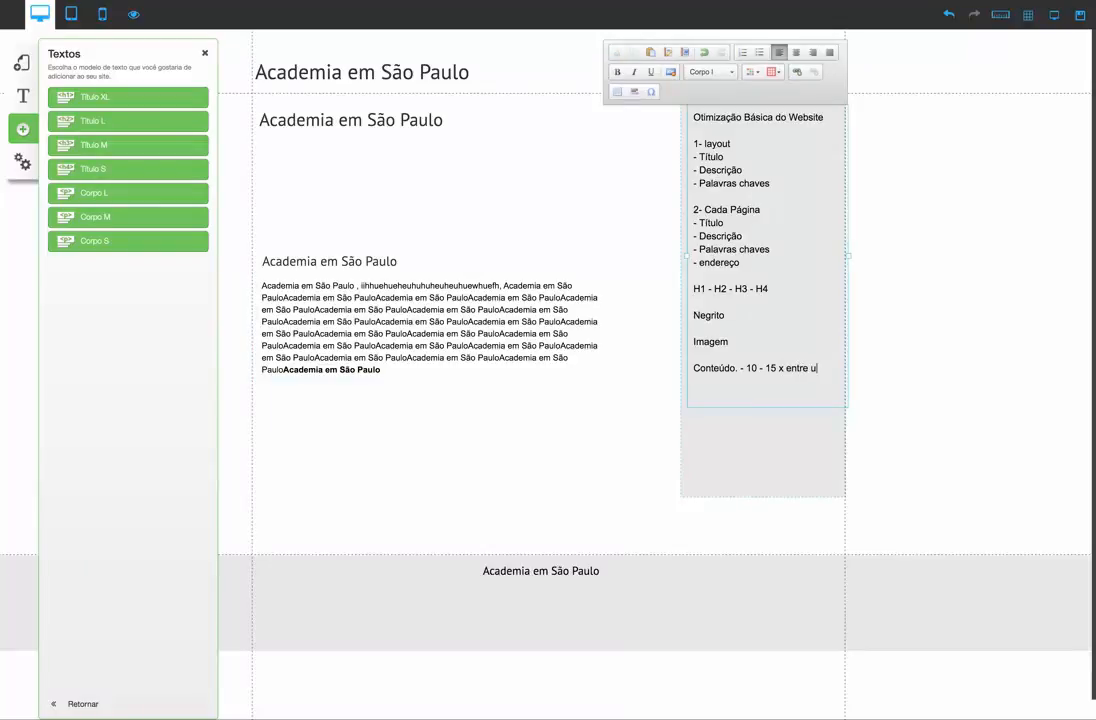
{"action": "type", "text": "entre um conte"}
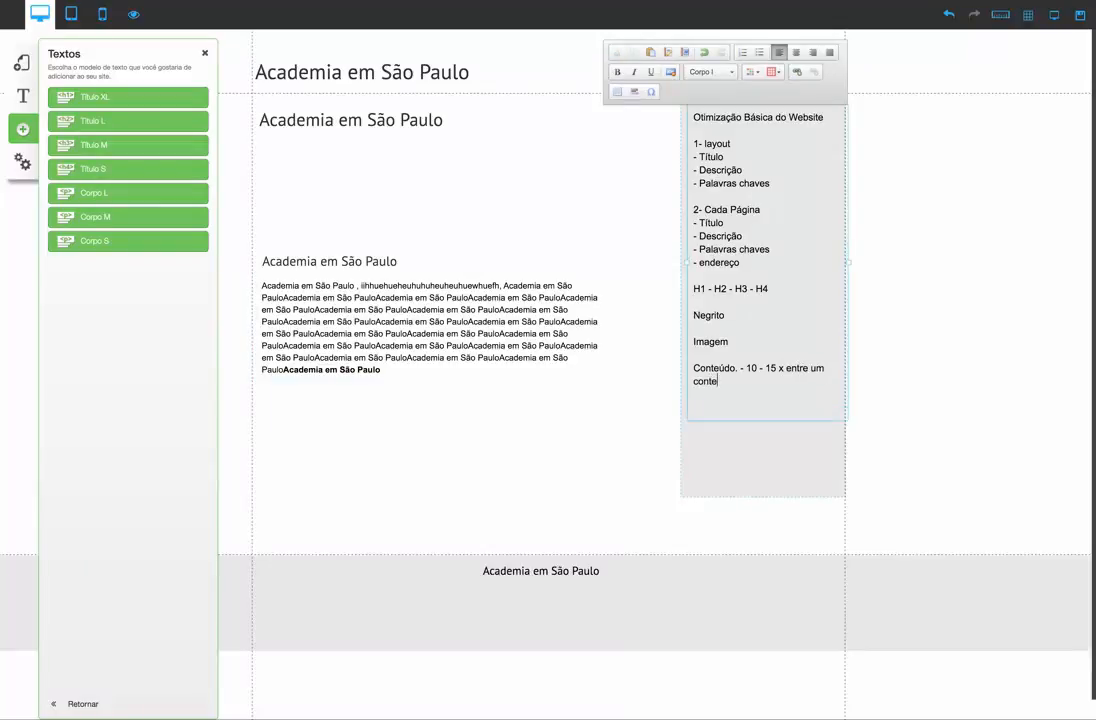
{"action": "type", "text": "údo com 500 a 1000 palavras"}
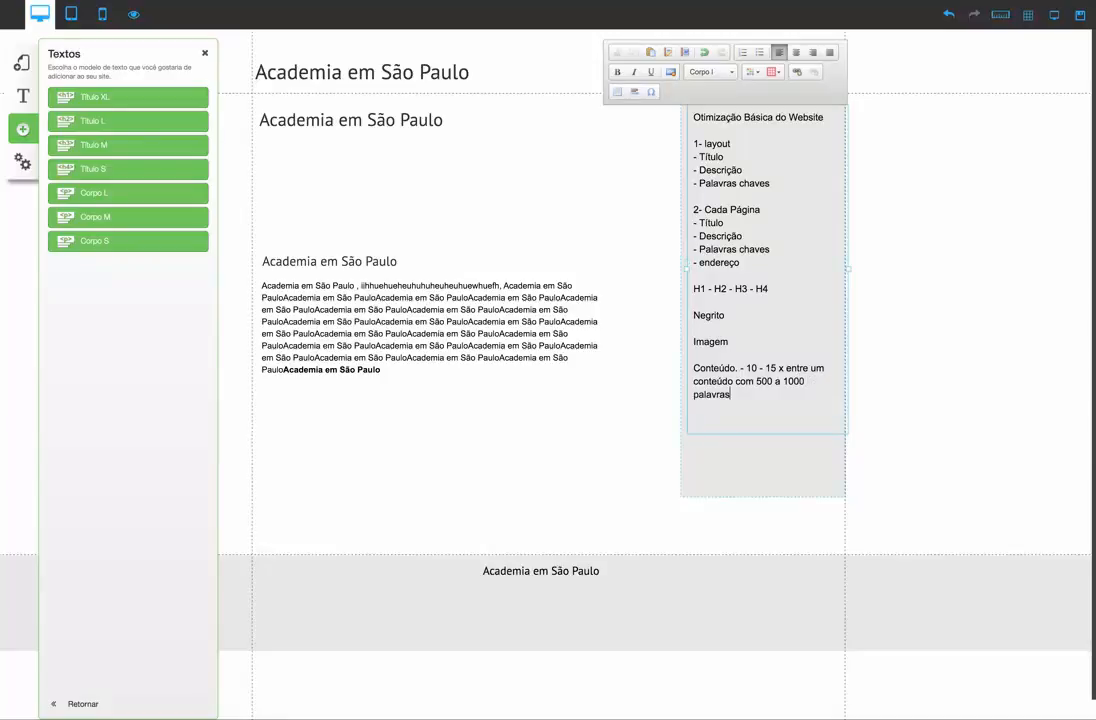
{"action": "left_click", "coordinate": [648, 391]}
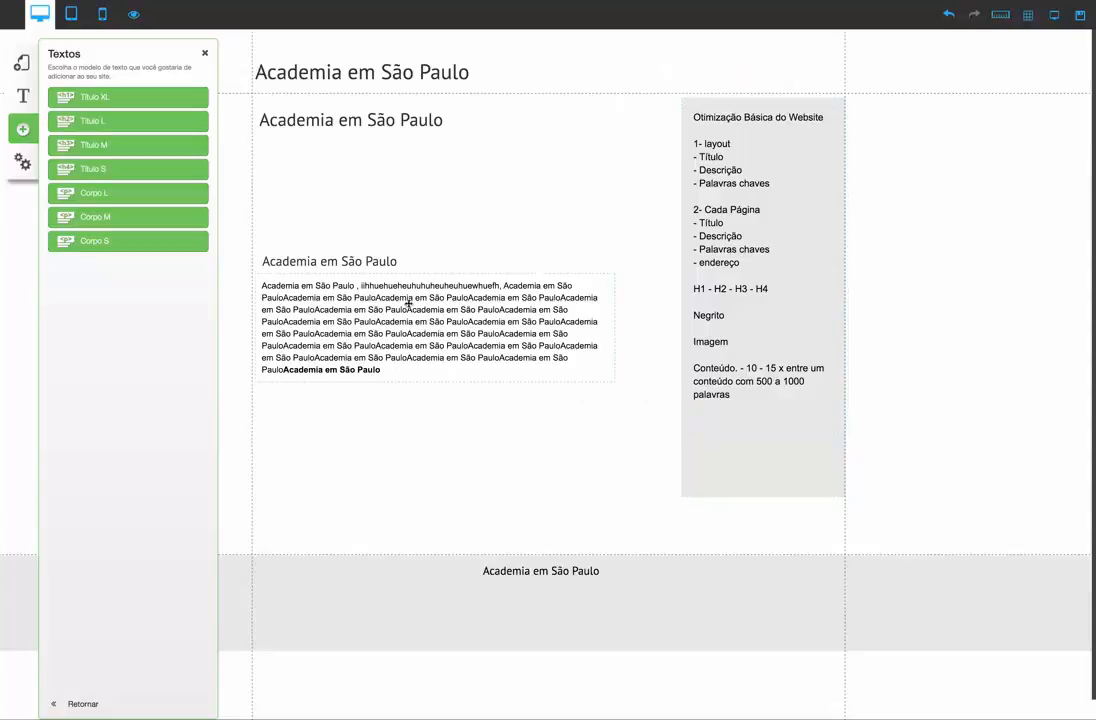
Nudge the body paragraph slightly closer to the "Academia em São Paulo" heading directly above it
{"action": "left_click_drag", "start_coordinate": [428, 352], "coordinate": [428, 362]}
{"action": "left_click", "coordinate": [425, 419]}
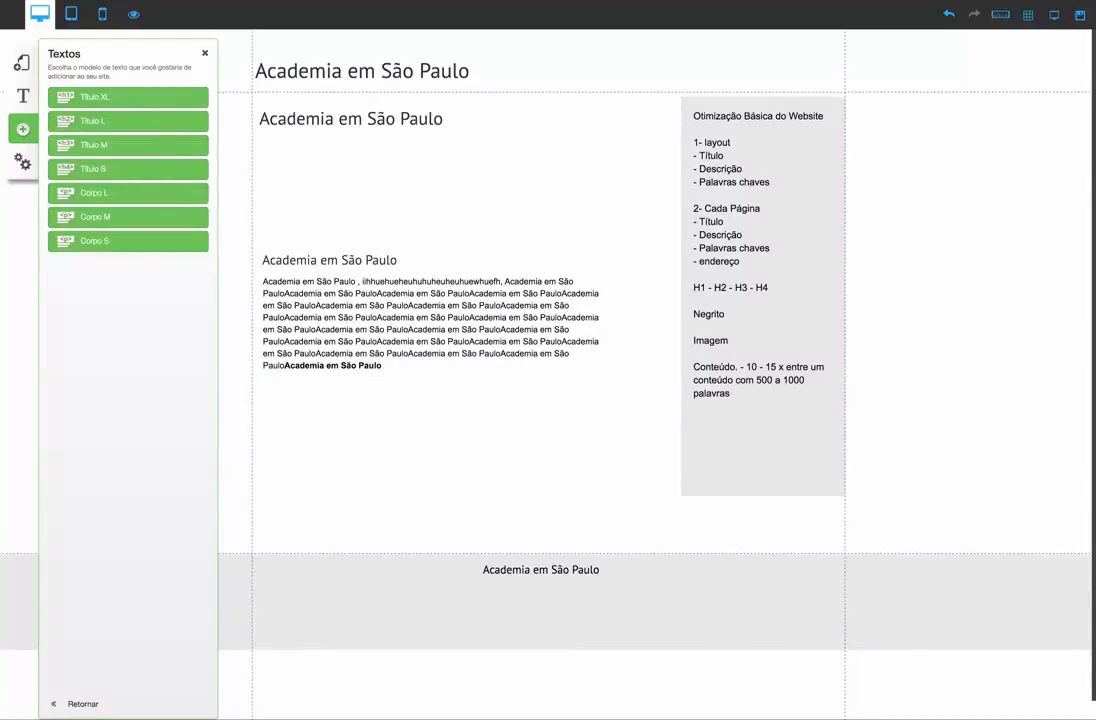
Insert an Imagem element, shrink it to about 146 × 91, and place it just below the body paragraph
{"action": "left_click", "coordinate": [25, 130]}
{"action": "left_click", "coordinate": [29, 131]}
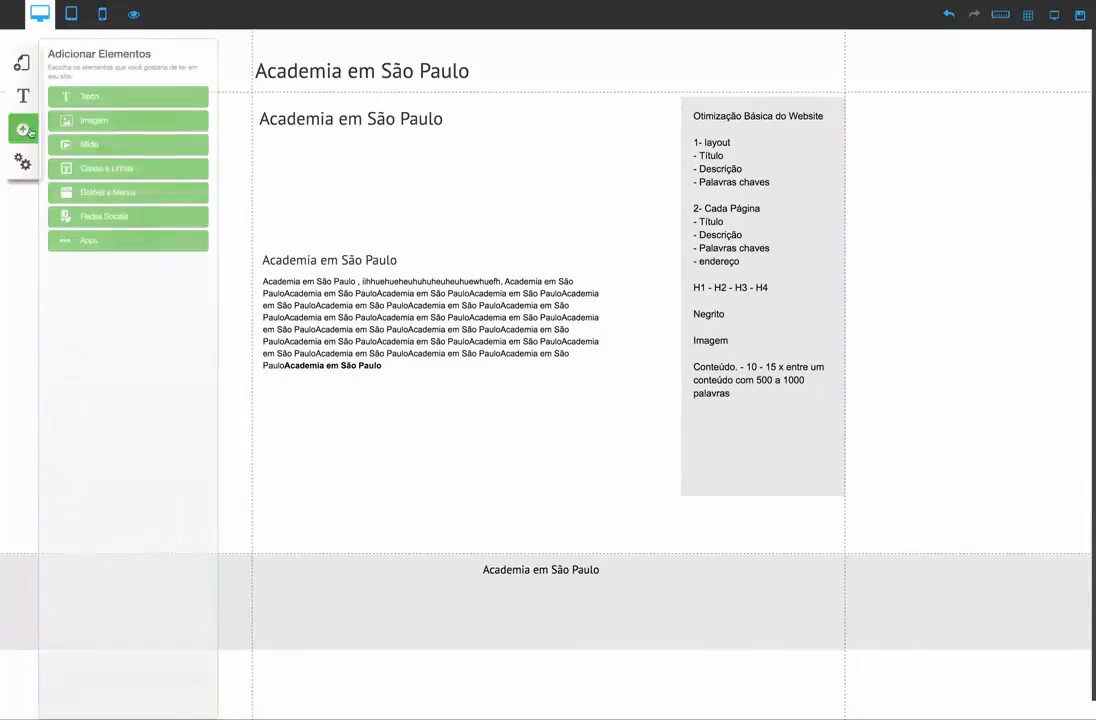
{"action": "left_click", "coordinate": [95, 120]}
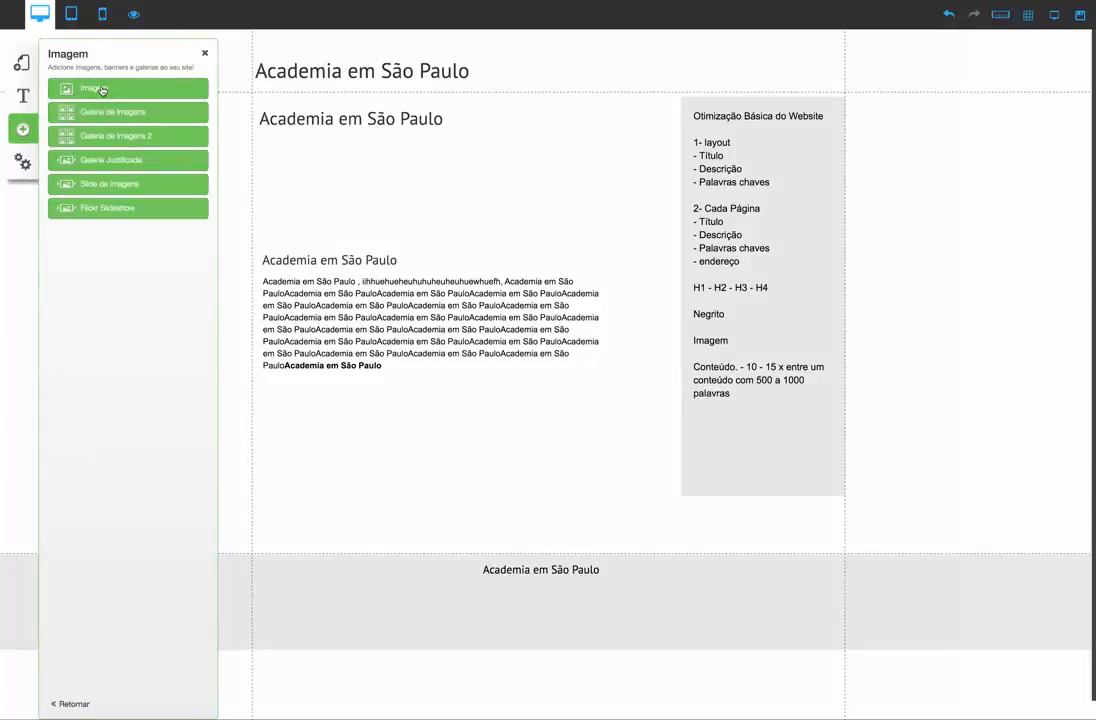
{"action": "left_click_drag", "start_coordinate": [101, 90], "coordinate": [328, 257]}
{"action": "left_click_drag", "start_coordinate": [530, 325], "coordinate": [599, 450]}
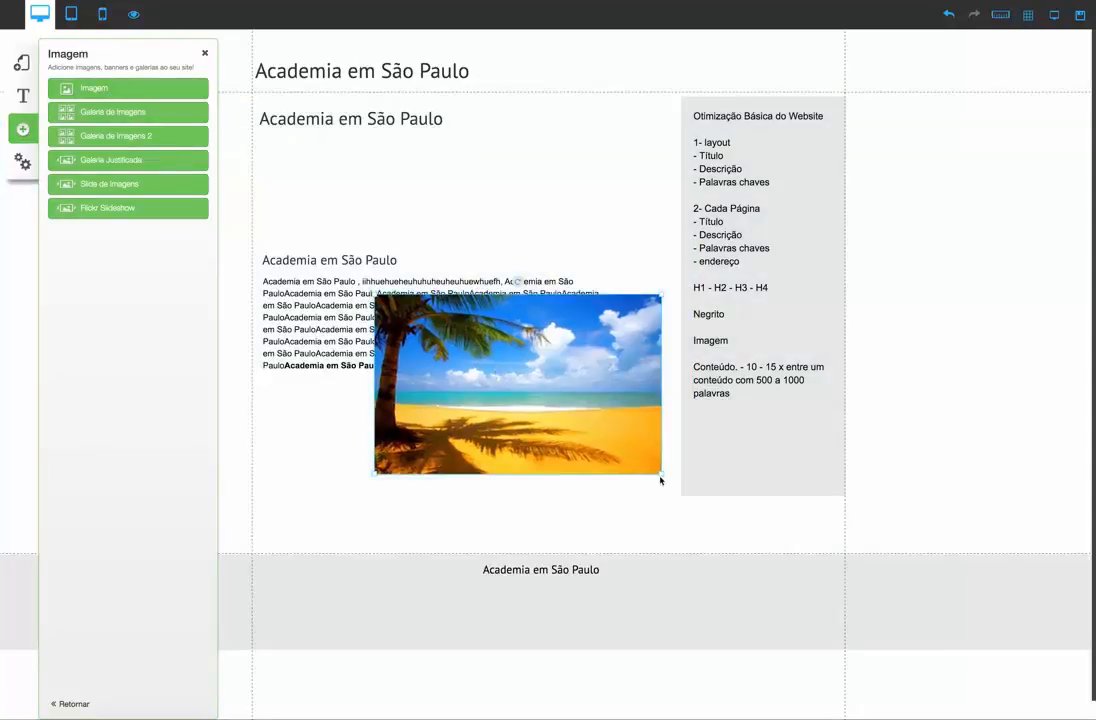
{"action": "left_click_drag", "start_coordinate": [661, 474], "coordinate": [464, 349]}
{"action": "left_click_drag", "start_coordinate": [396, 333], "coordinate": [289, 416]}
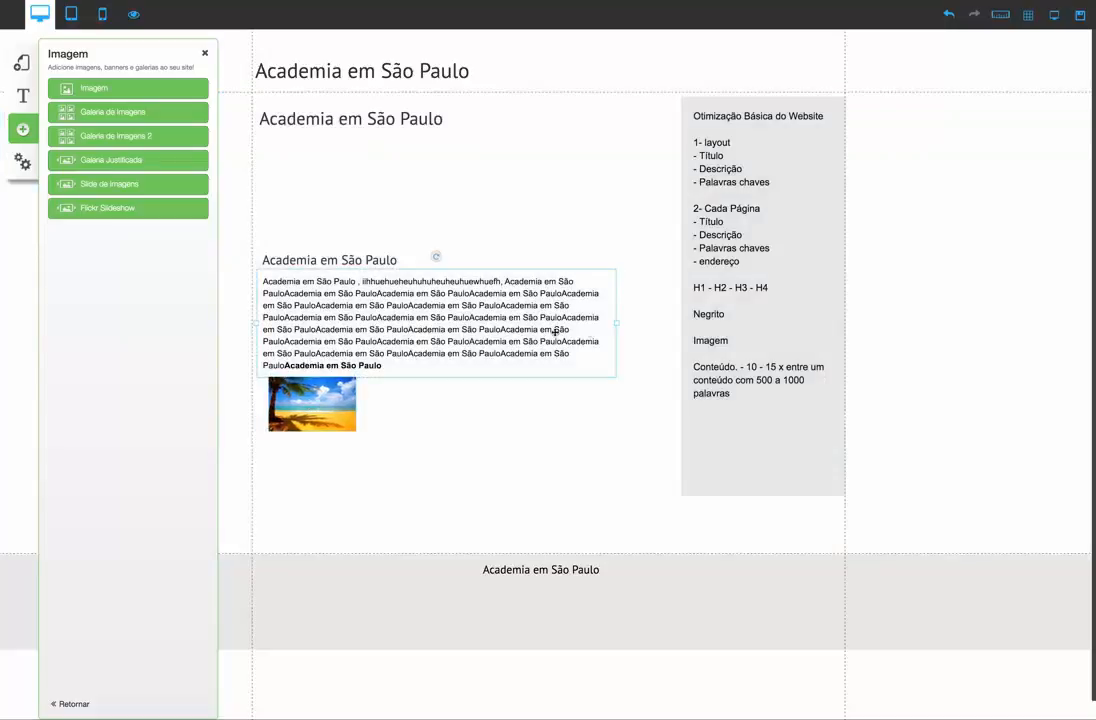
Narrow the body paragraph and arrange it to the right of the beach image, with the image directly under the heading
{"action": "left_click_drag", "start_coordinate": [617, 325], "coordinate": [522, 321]}
{"action": "left_click_drag", "start_coordinate": [457, 338], "coordinate": [514, 347]}
{"action": "left_click_drag", "start_coordinate": [331, 399], "coordinate": [326, 296]}
{"action": "left_click_drag", "start_coordinate": [417, 318], "coordinate": [403, 320]}
{"action": "left_click", "coordinate": [443, 515]}
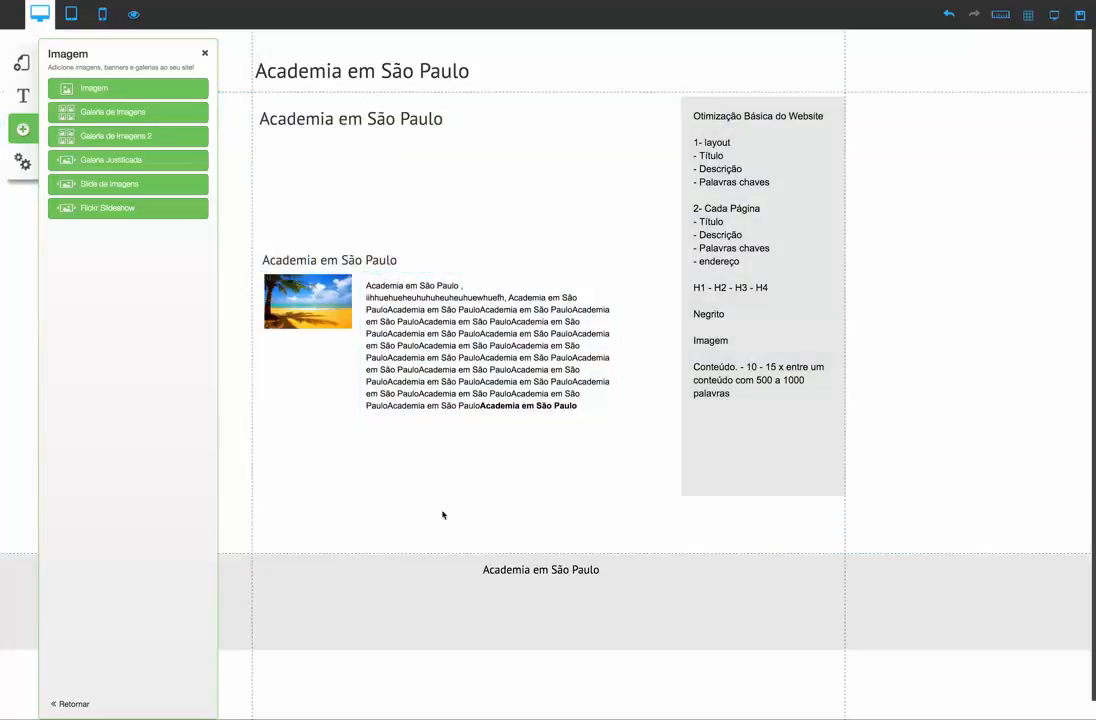
Set both the title and the alt text of the beach image to "Academia em São Paulo"
{"action": "left_click", "coordinate": [321, 308]}
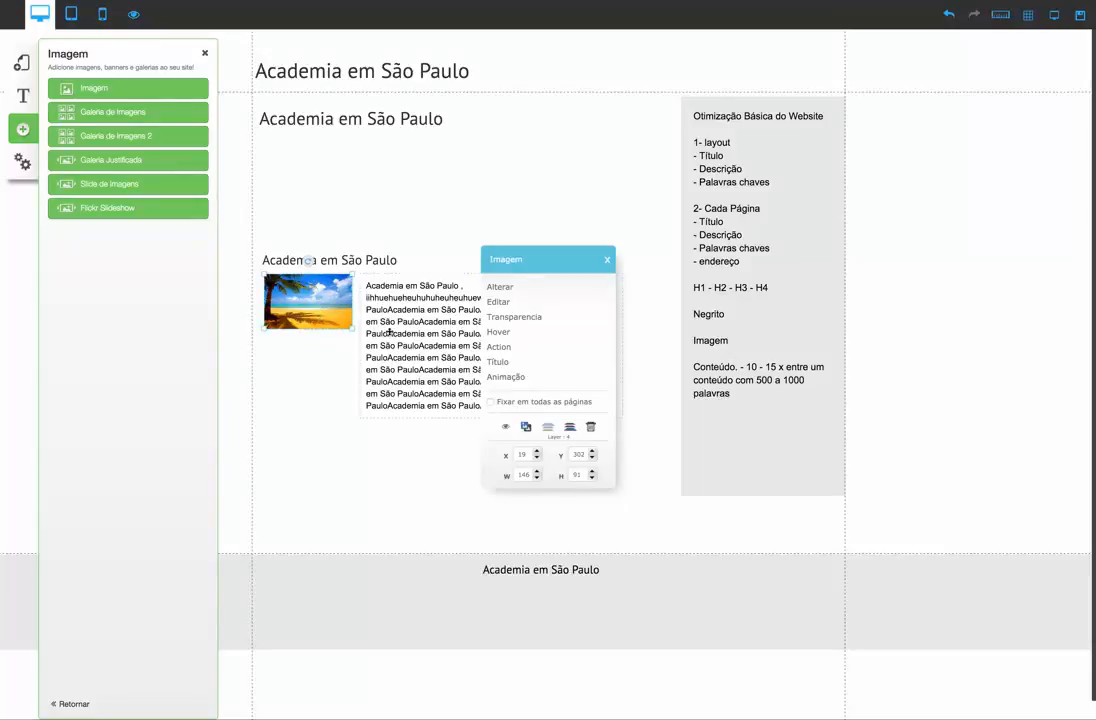
{"action": "left_click", "coordinate": [497, 362]}
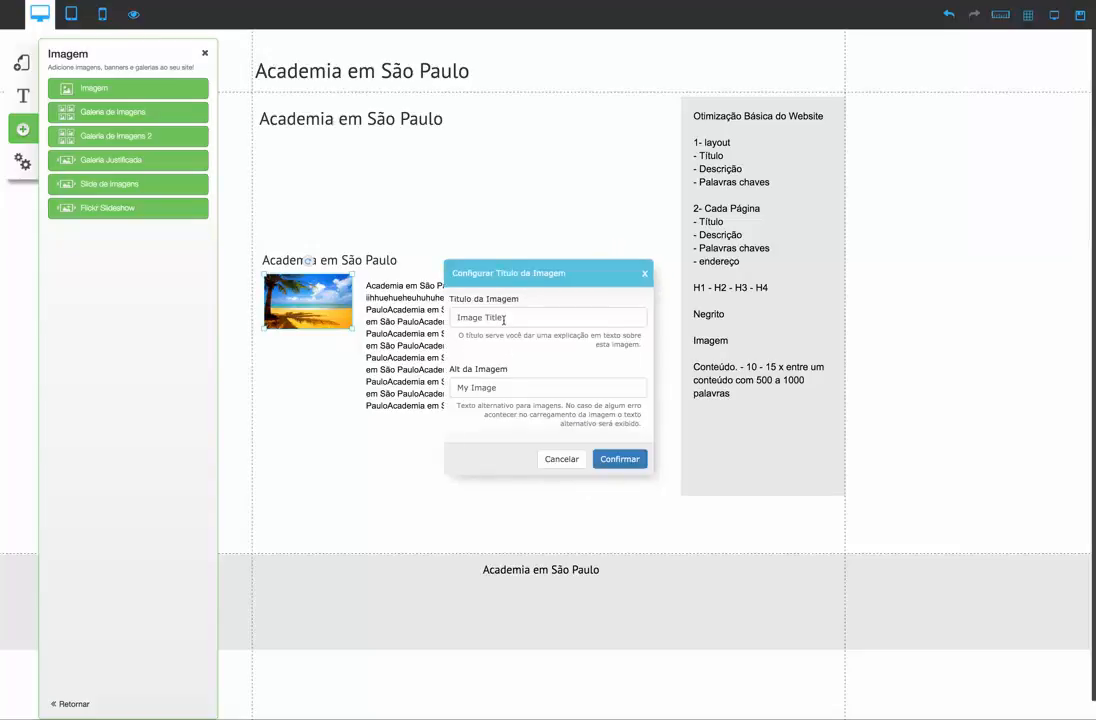
{"action": "left_click_drag", "start_coordinate": [521, 320], "coordinate": [408, 321]}
{"action": "type", "text": "Academia em São Paulo"}
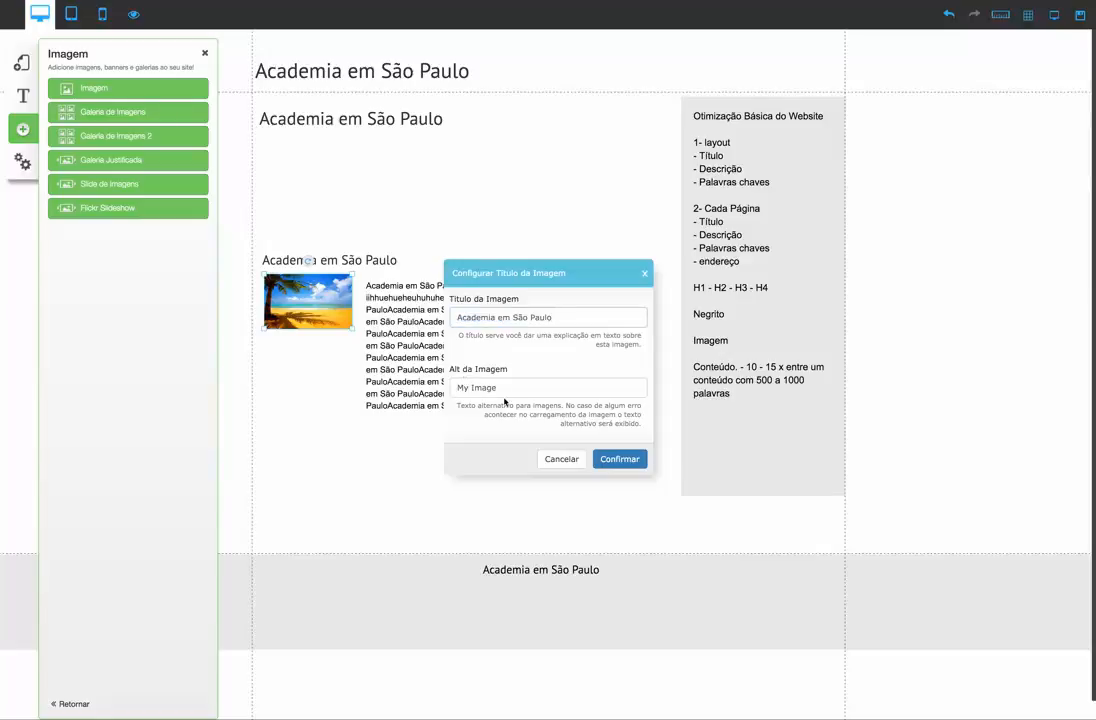
{"action": "left_click_drag", "start_coordinate": [499, 388], "coordinate": [450, 387]}
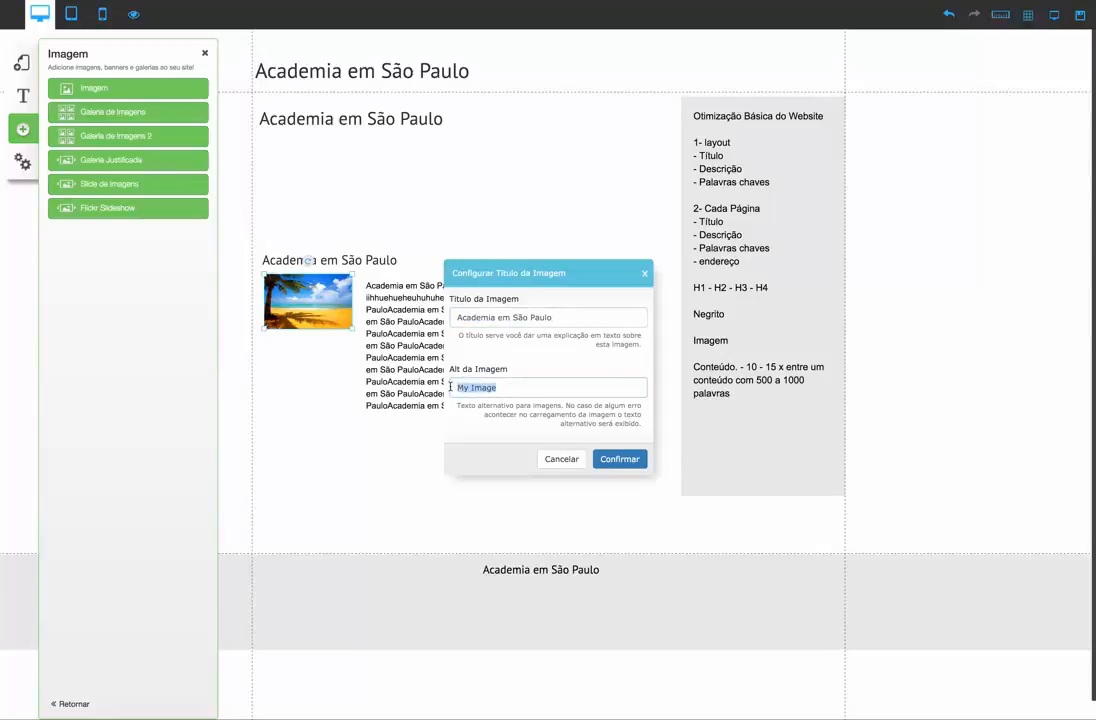
{"action": "type", "text": "Academia em São Paulo"}
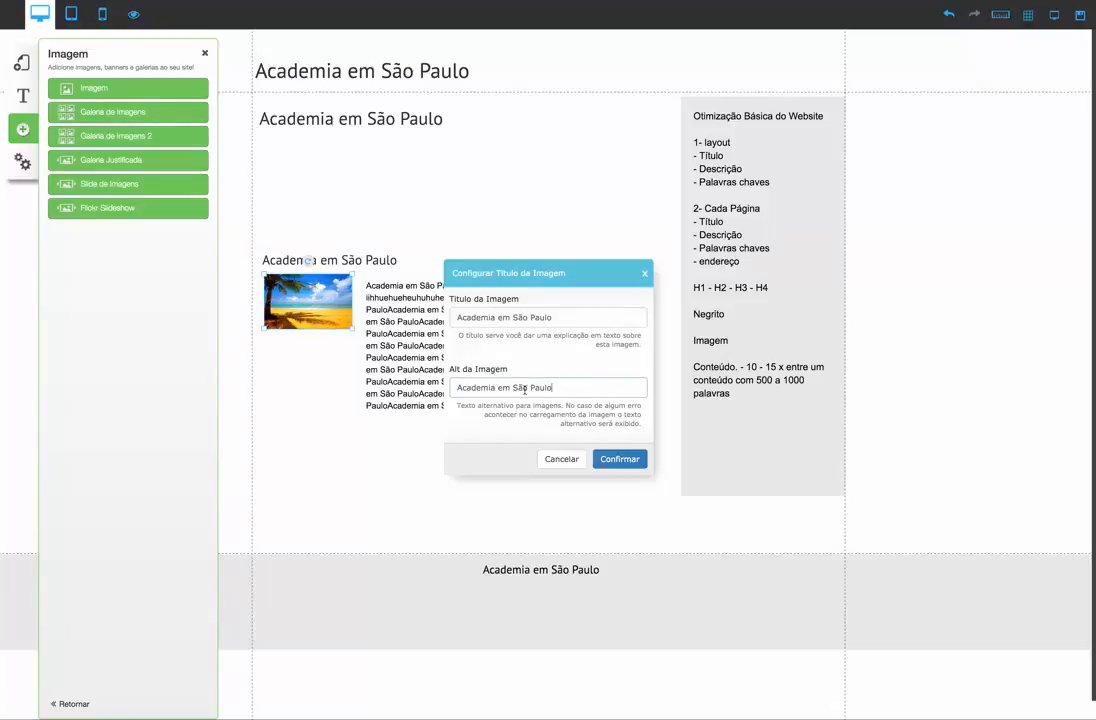
{"action": "left_click_drag", "start_coordinate": [560, 387], "coordinate": [453, 389]}
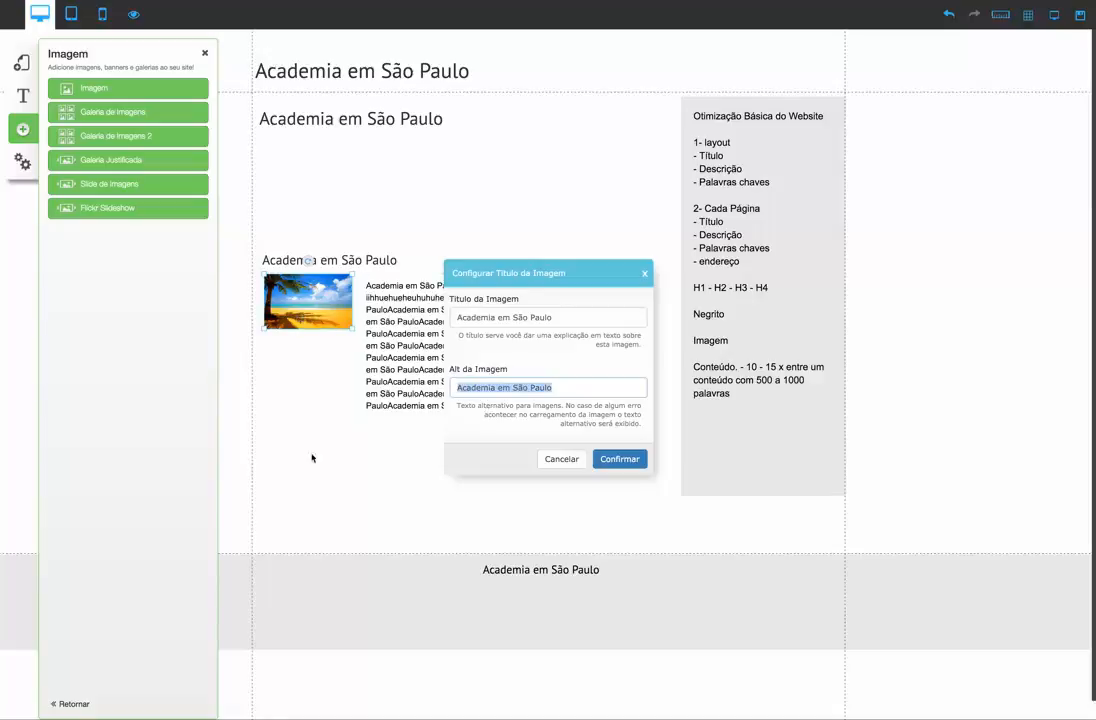
{"action": "left_click", "coordinate": [620, 462]}
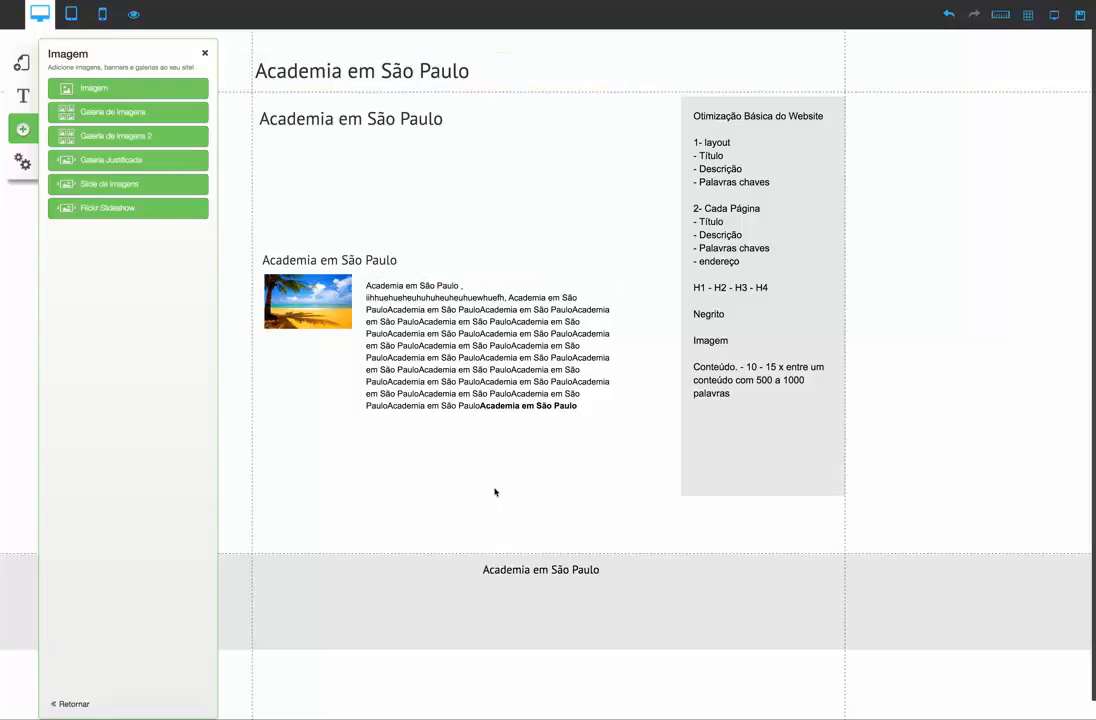
{"action": "left_click", "coordinate": [204, 52]}
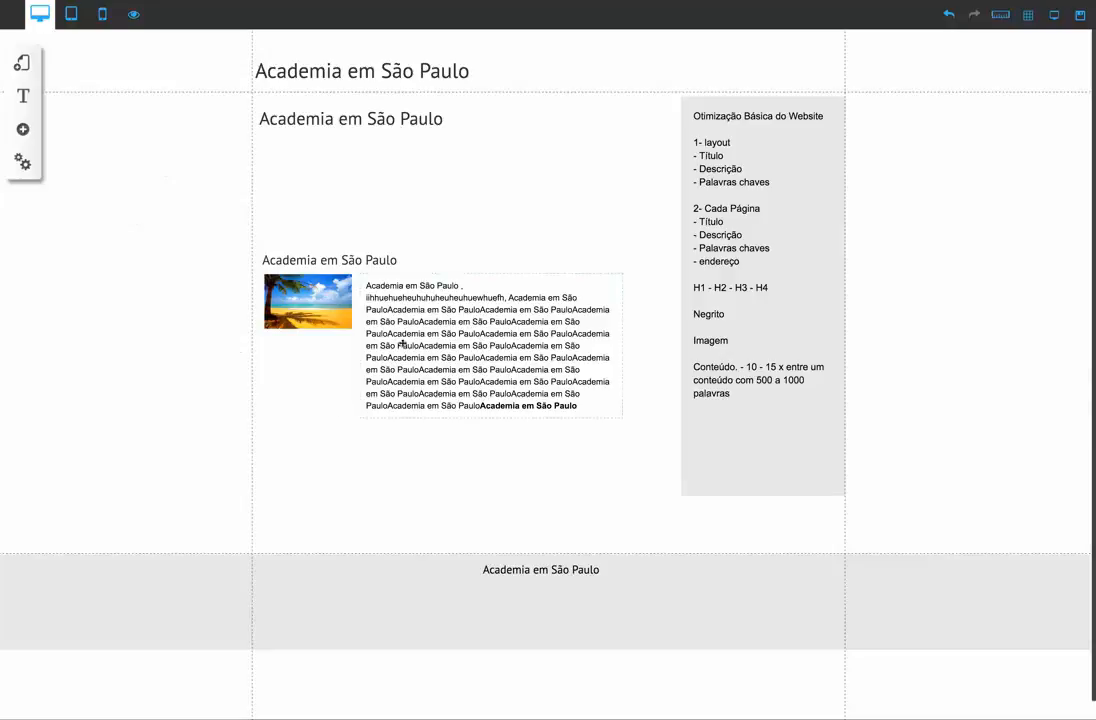